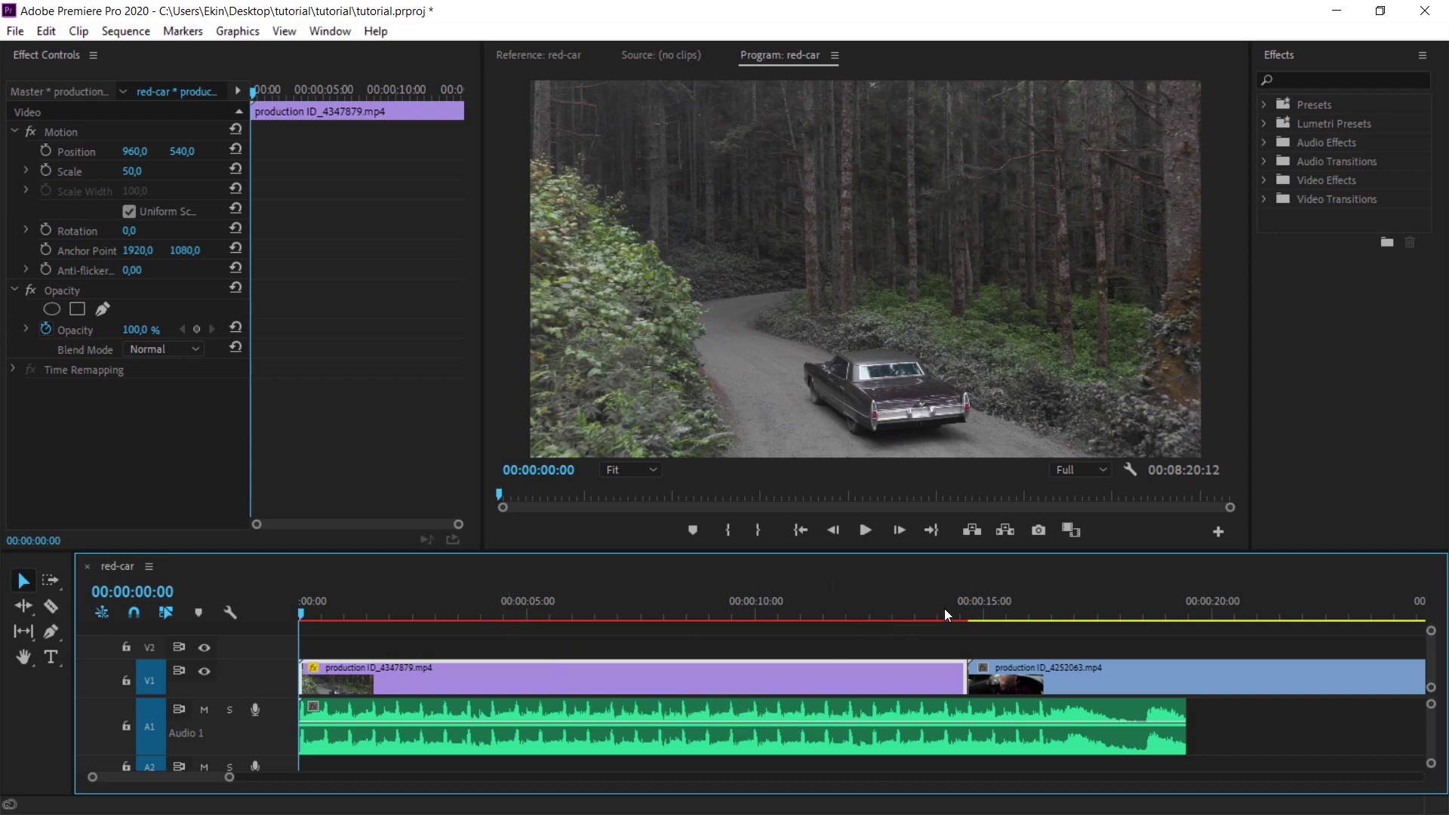
Move the dashboard clip up onto V2 over the forest clip and trim the music to end with the video
{"action": "left_click", "coordinate": [1073, 613]}
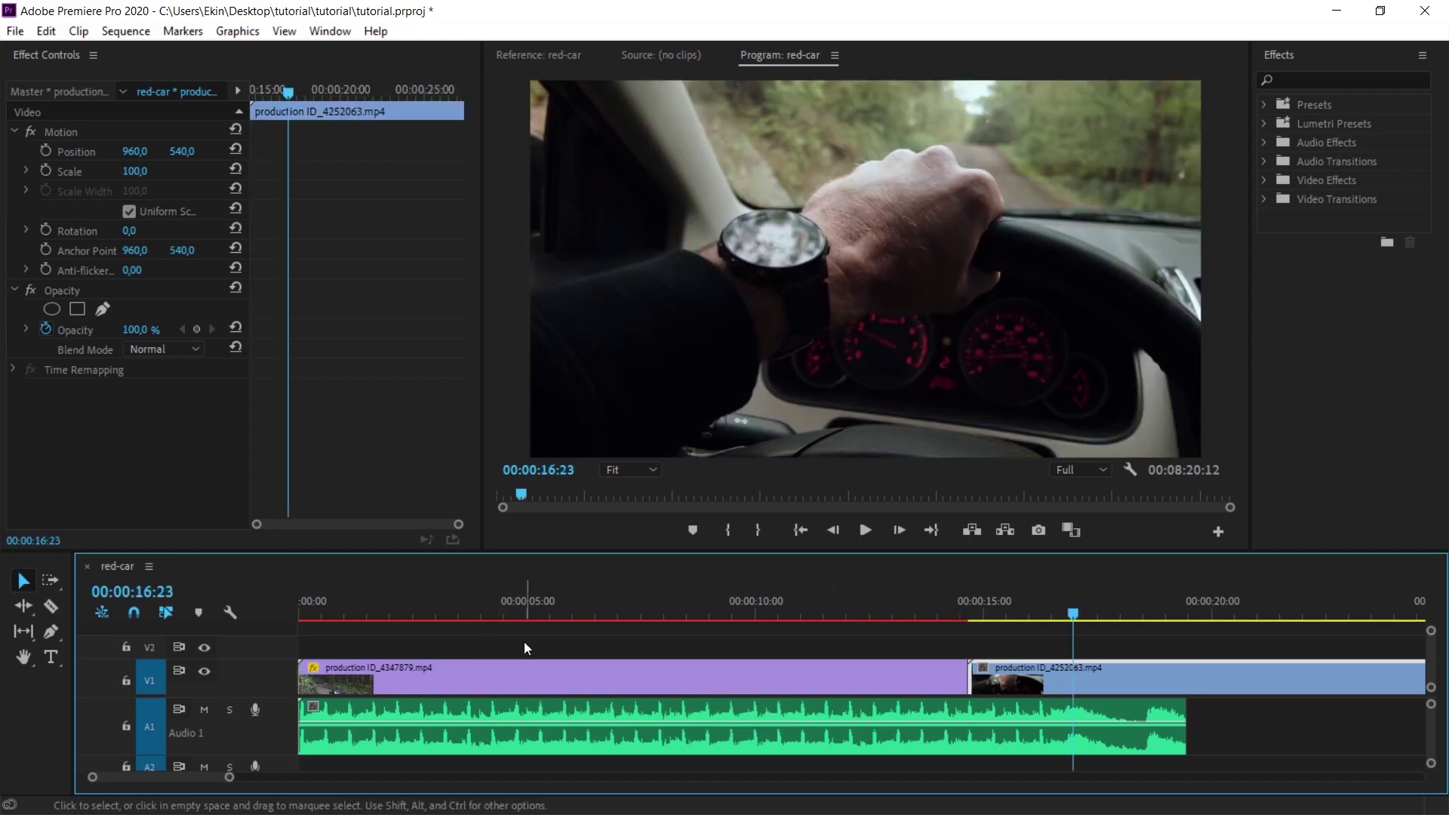
{"action": "left_click", "coordinate": [345, 613]}
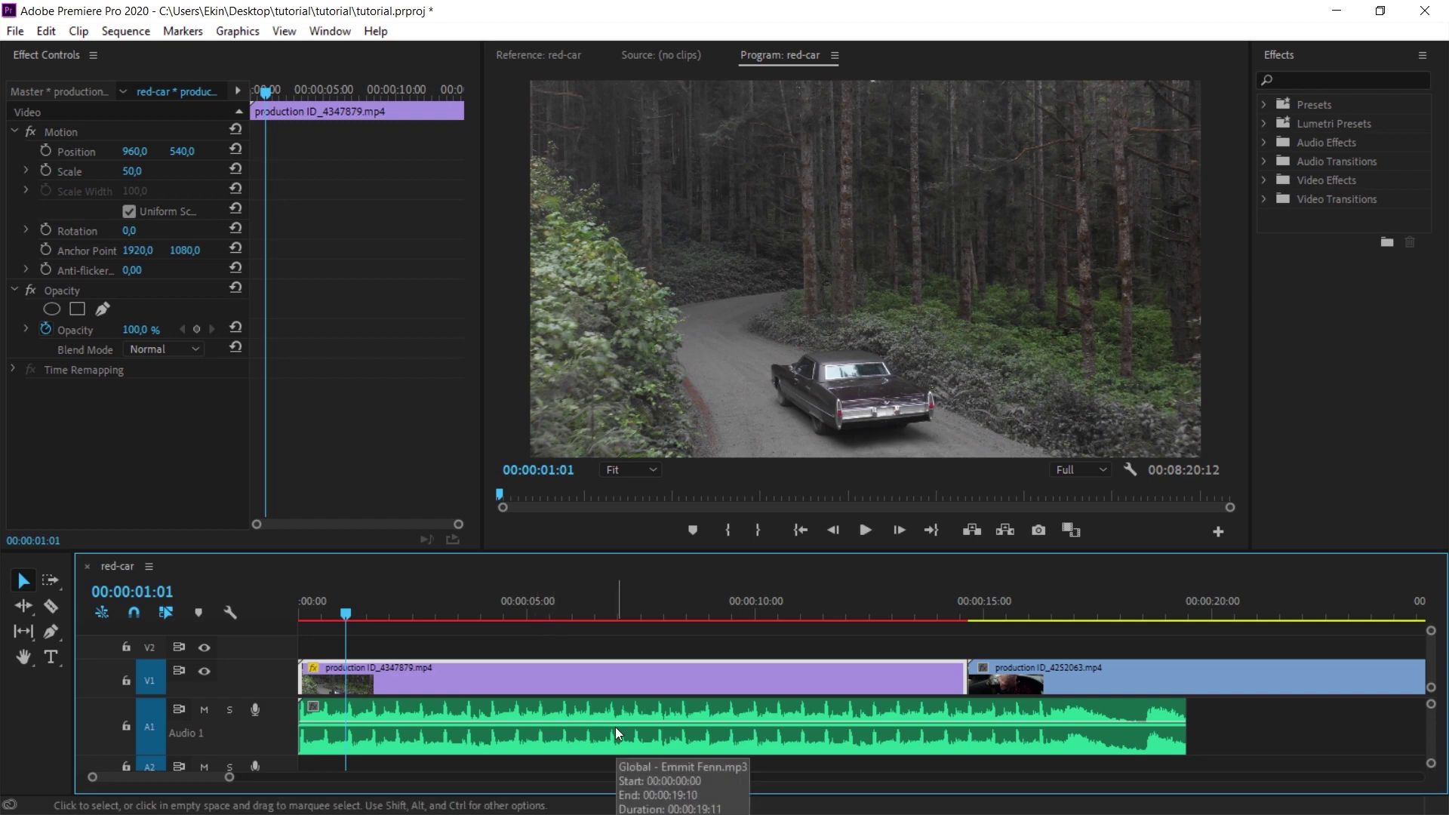
{"action": "left_click", "coordinate": [1129, 611]}
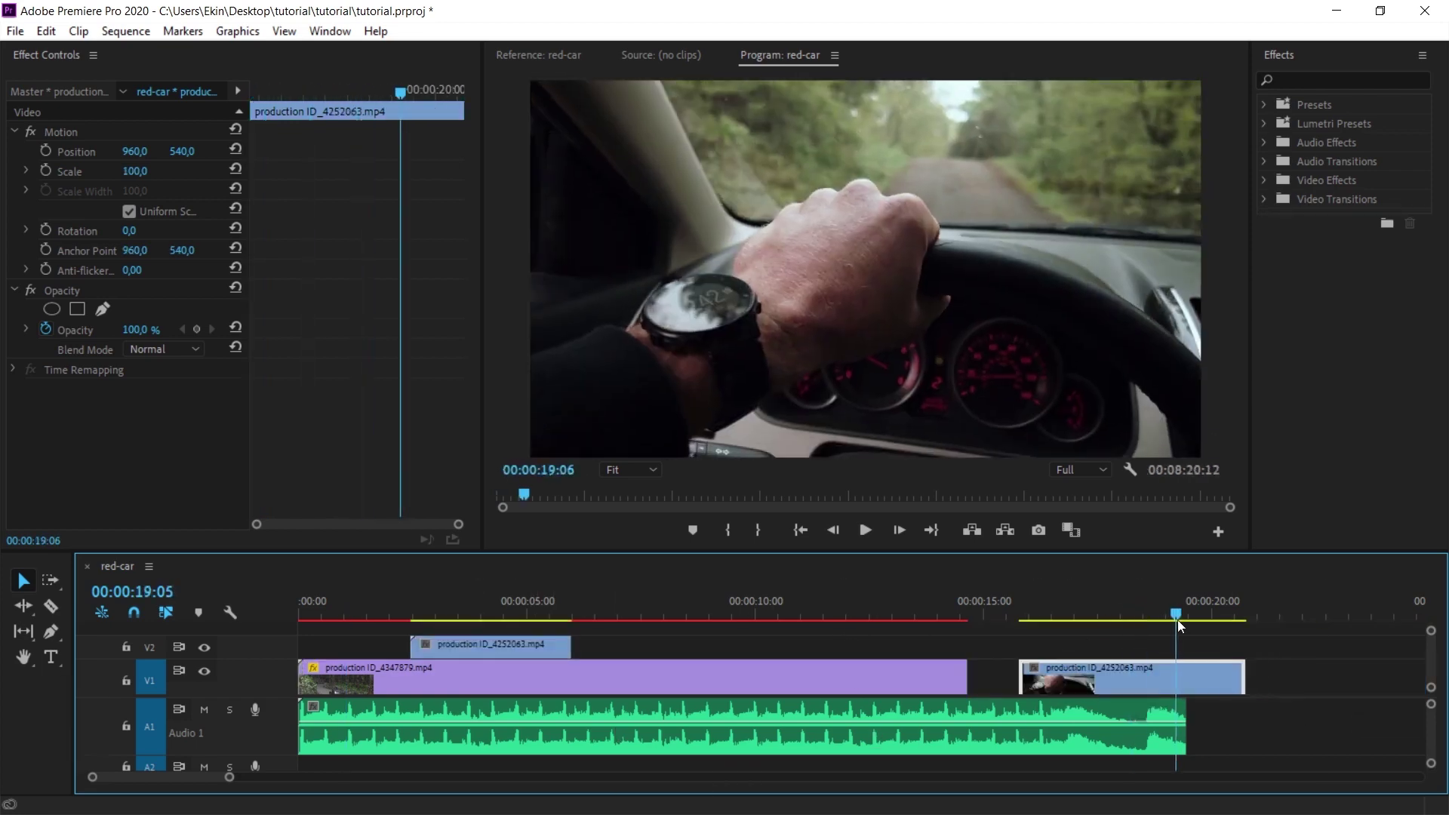
{"action": "left_click_drag", "start_coordinate": [1132, 677], "coordinate": [744, 645]}
{"action": "left_click_drag", "start_coordinate": [1185, 725], "coordinate": [967, 724]}
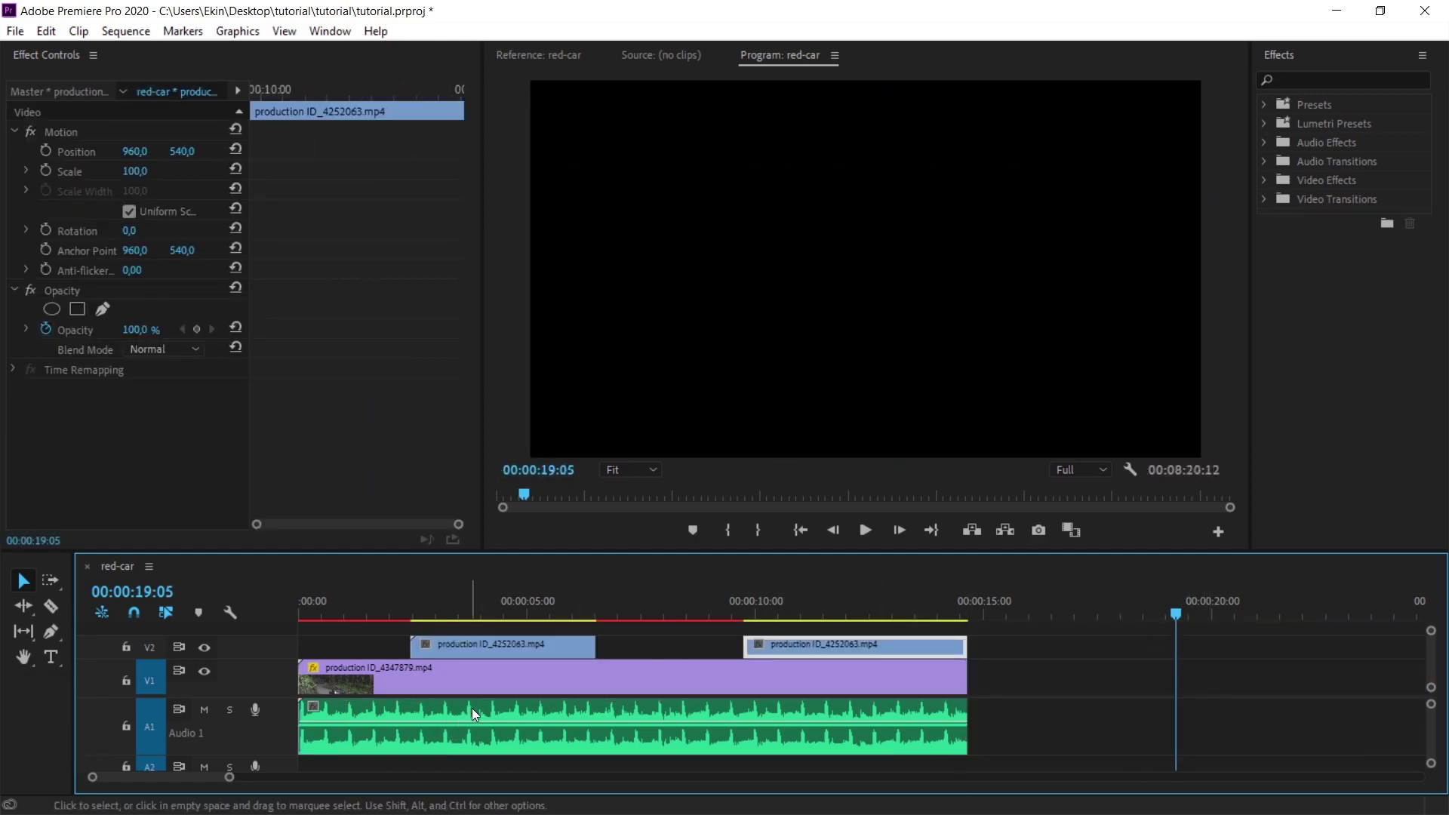
{"action": "left_click", "coordinate": [387, 681]}
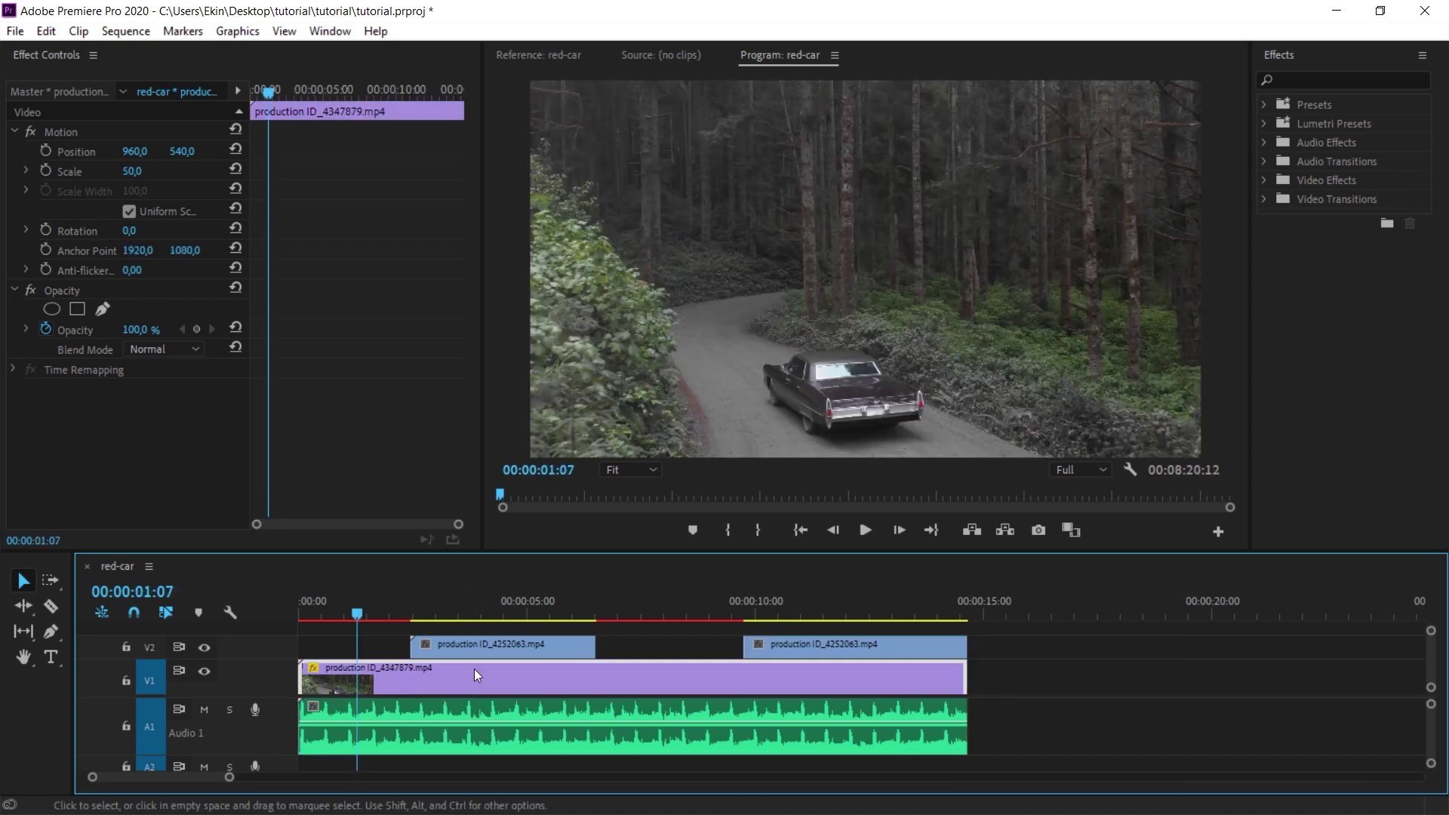
{"action": "left_click", "coordinate": [485, 615]}
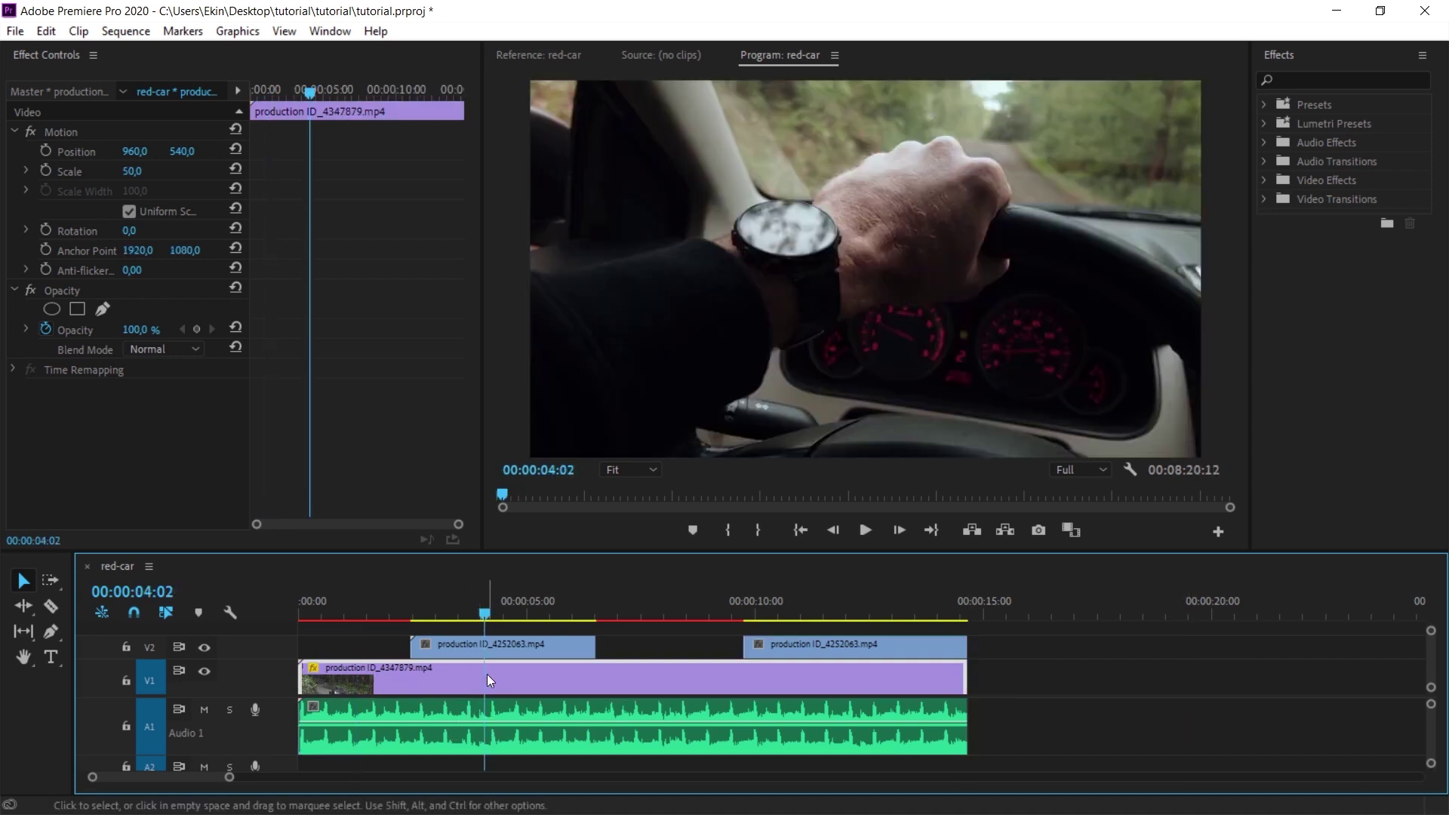
{"action": "left_click", "coordinate": [646, 617]}
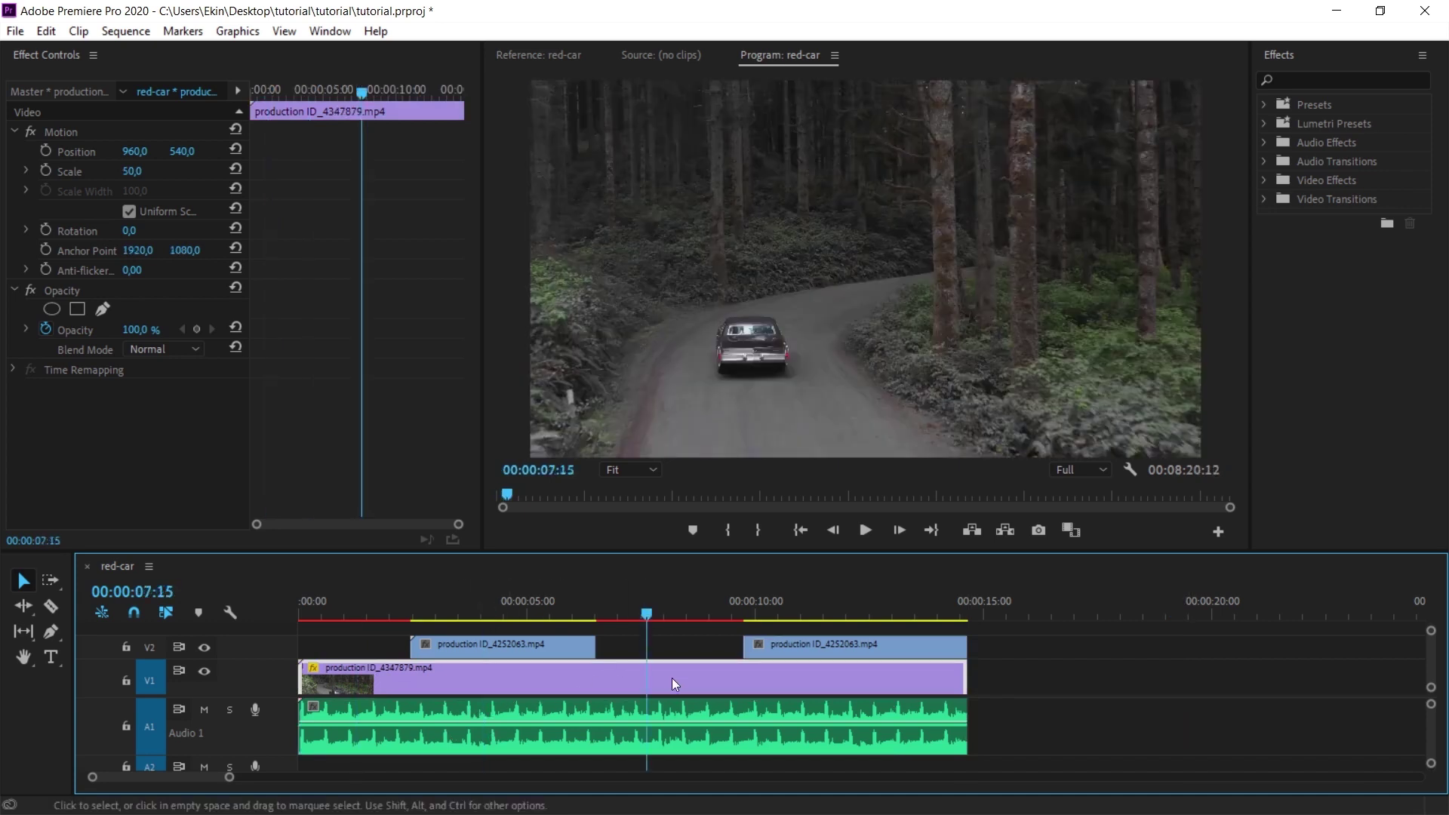
{"action": "left_click", "coordinate": [825, 617]}
{"action": "left_click", "coordinate": [655, 616]}
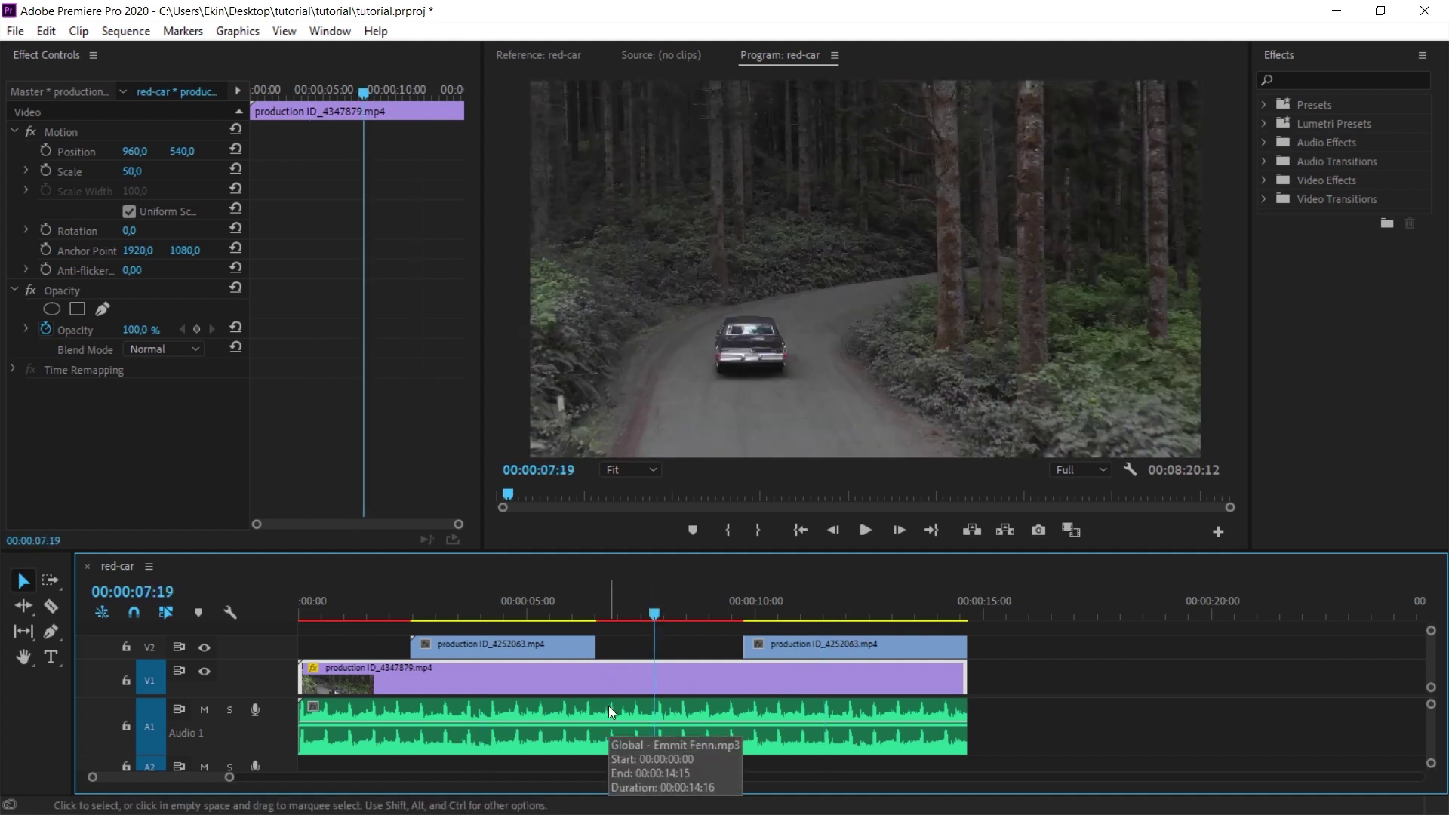
{"action": "left_click", "coordinate": [319, 618]}
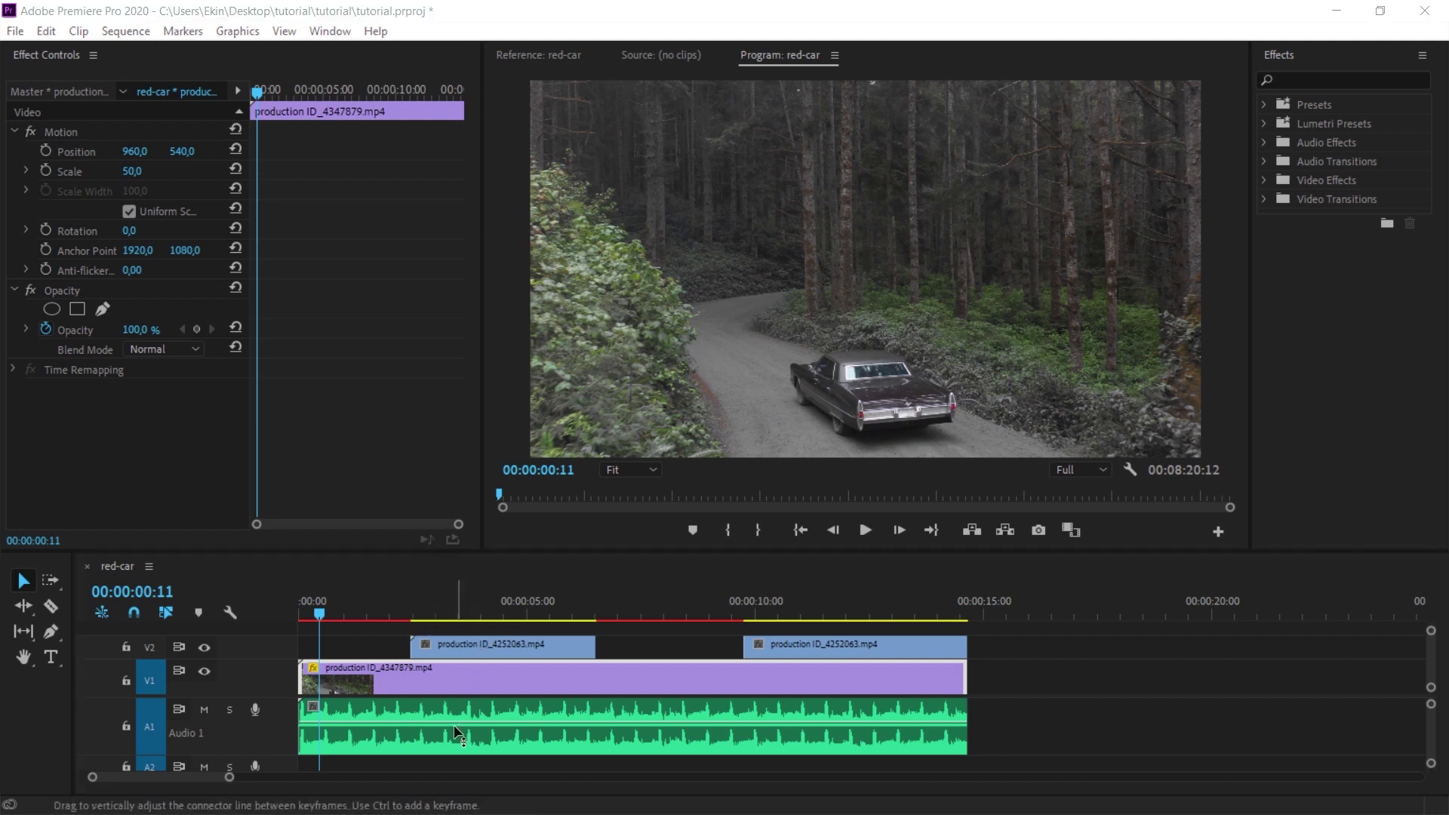
{"action": "key", "text": "Home"}
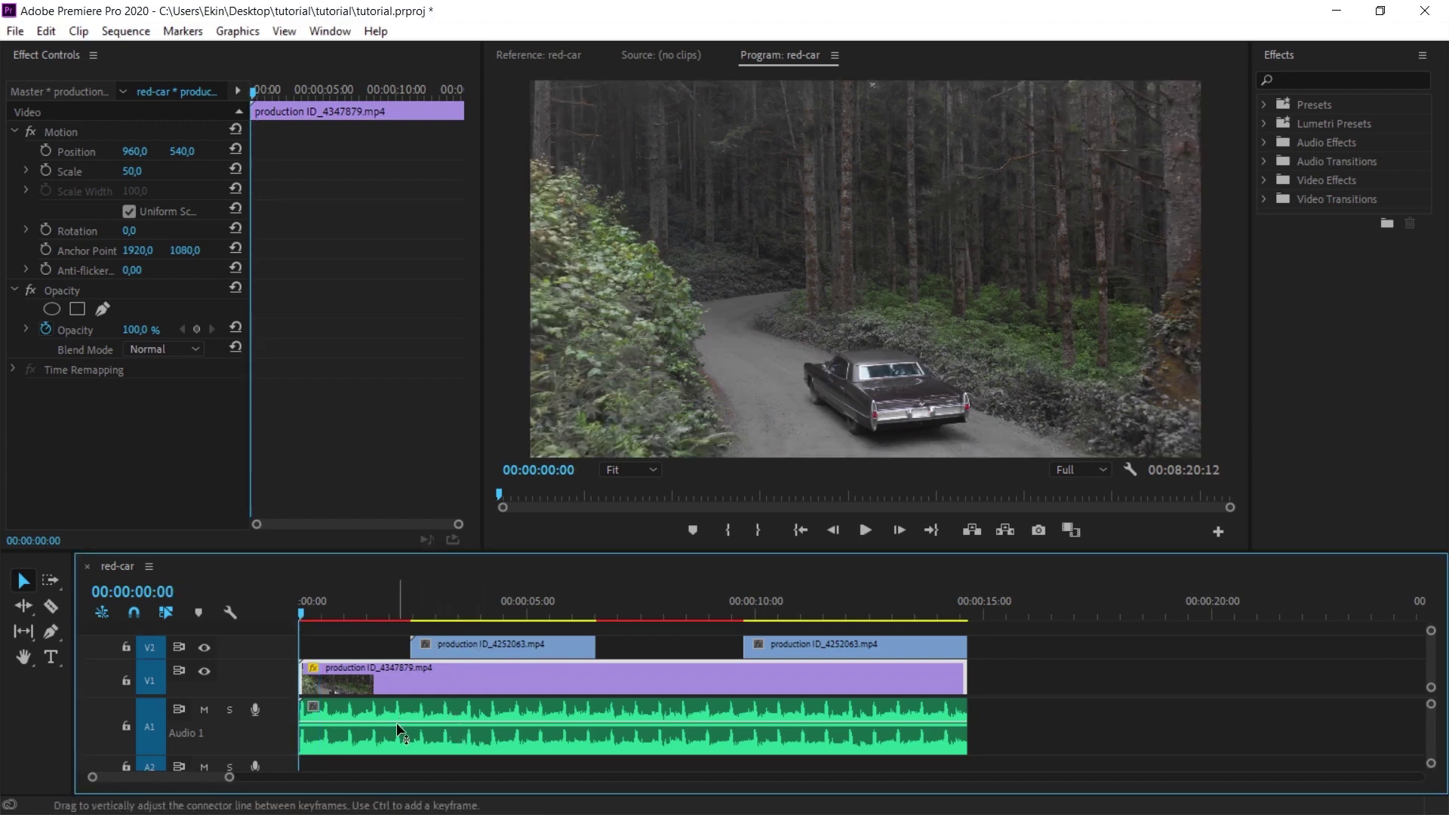
{"action": "key", "text": "Down"}
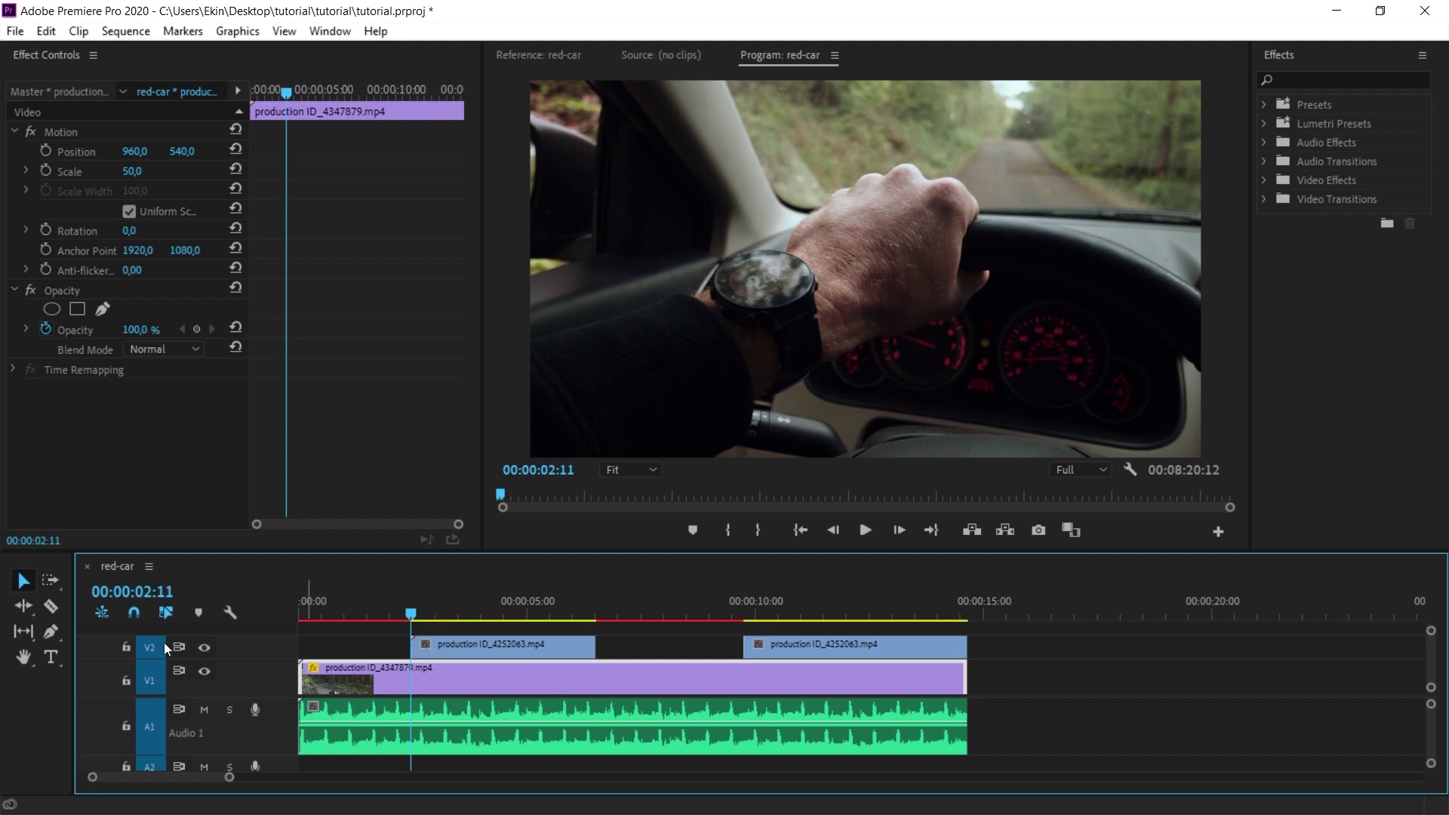
{"action": "left_click", "coordinate": [147, 650]}
{"action": "left_click", "coordinate": [324, 613]}
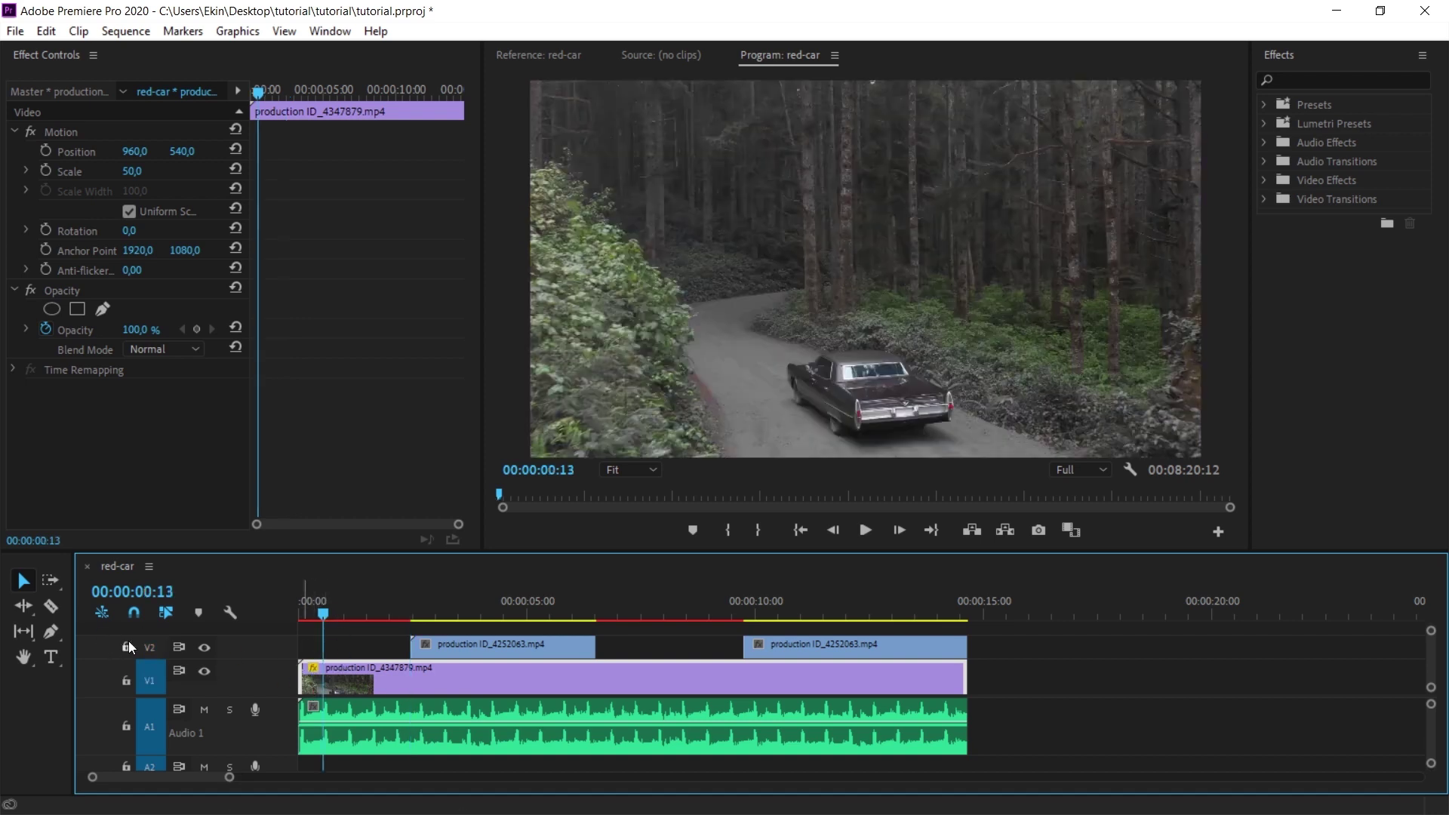
{"action": "key", "text": "Down"}
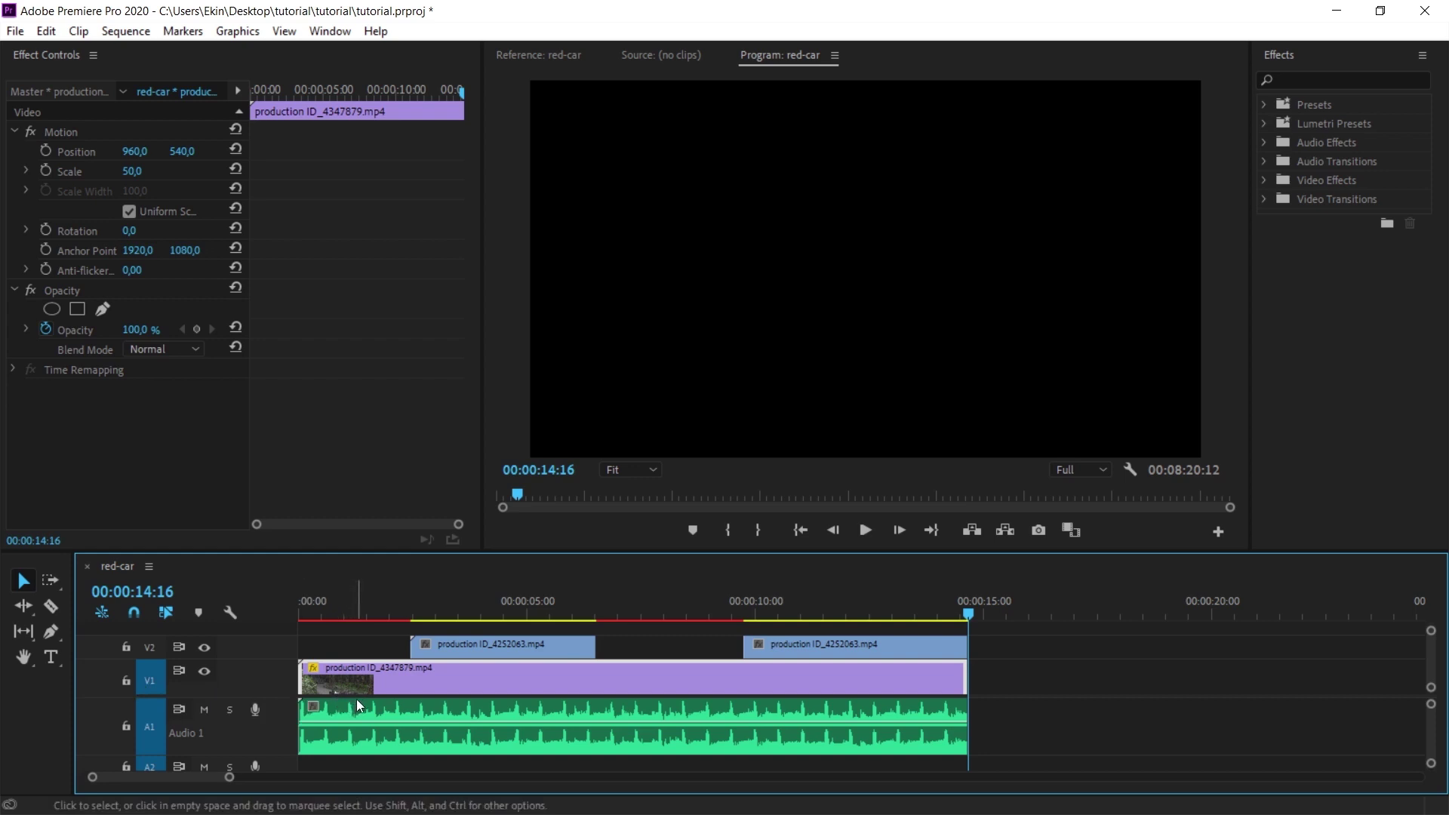
{"action": "left_click", "coordinate": [150, 647]}
{"action": "key", "text": "Up"}
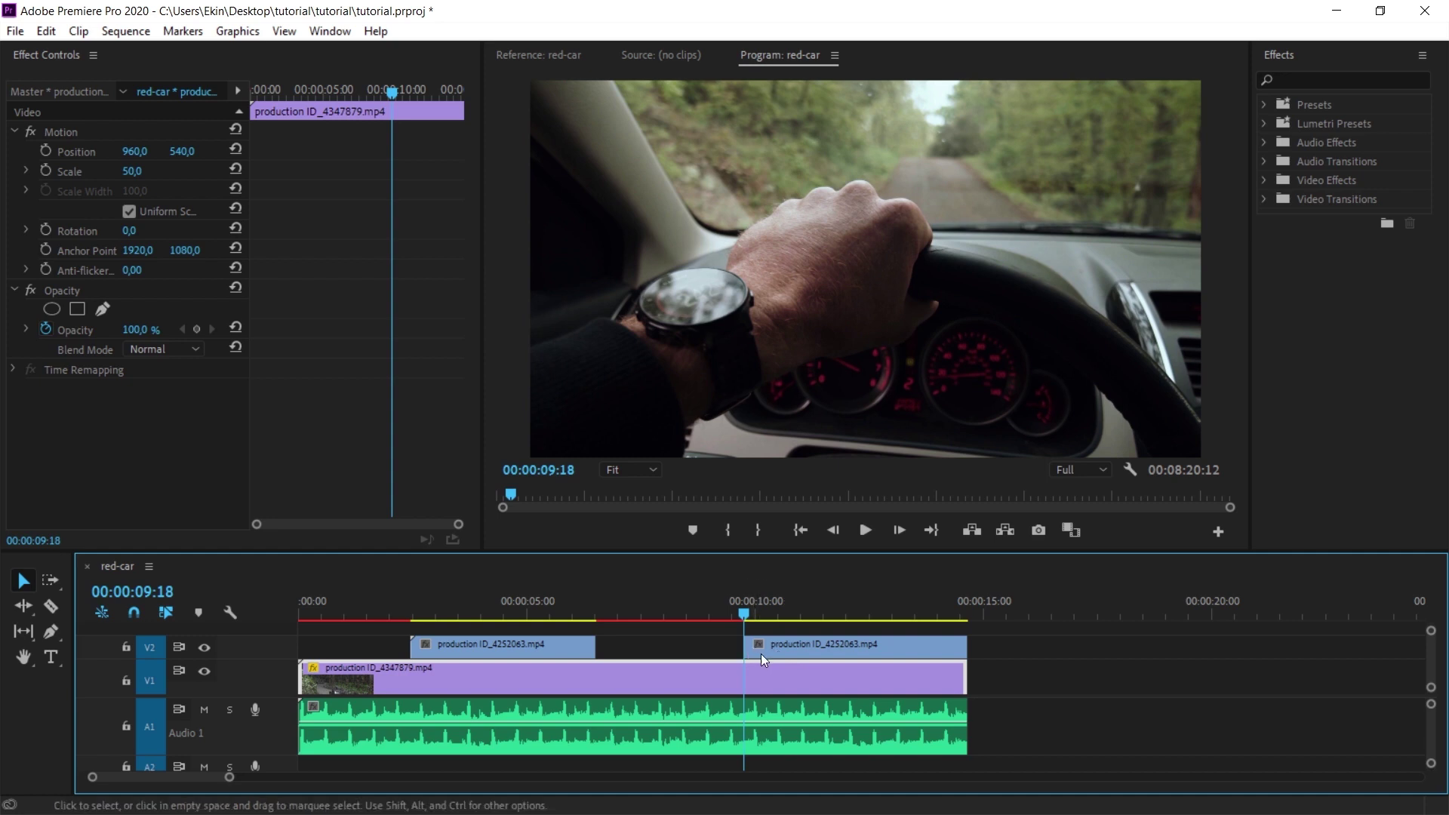
{"action": "key", "text": "Up"}
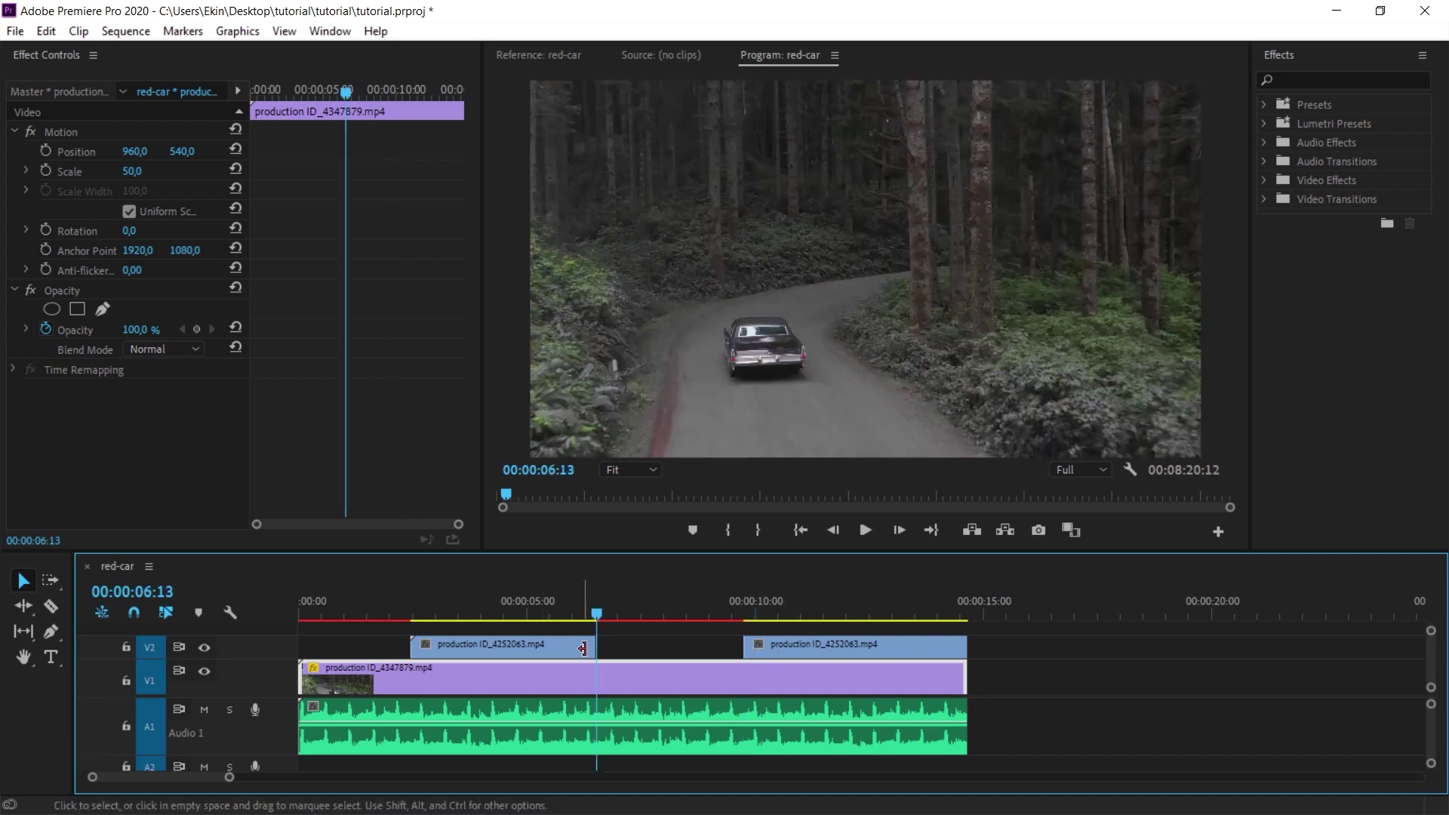
{"action": "key", "text": "Up"}
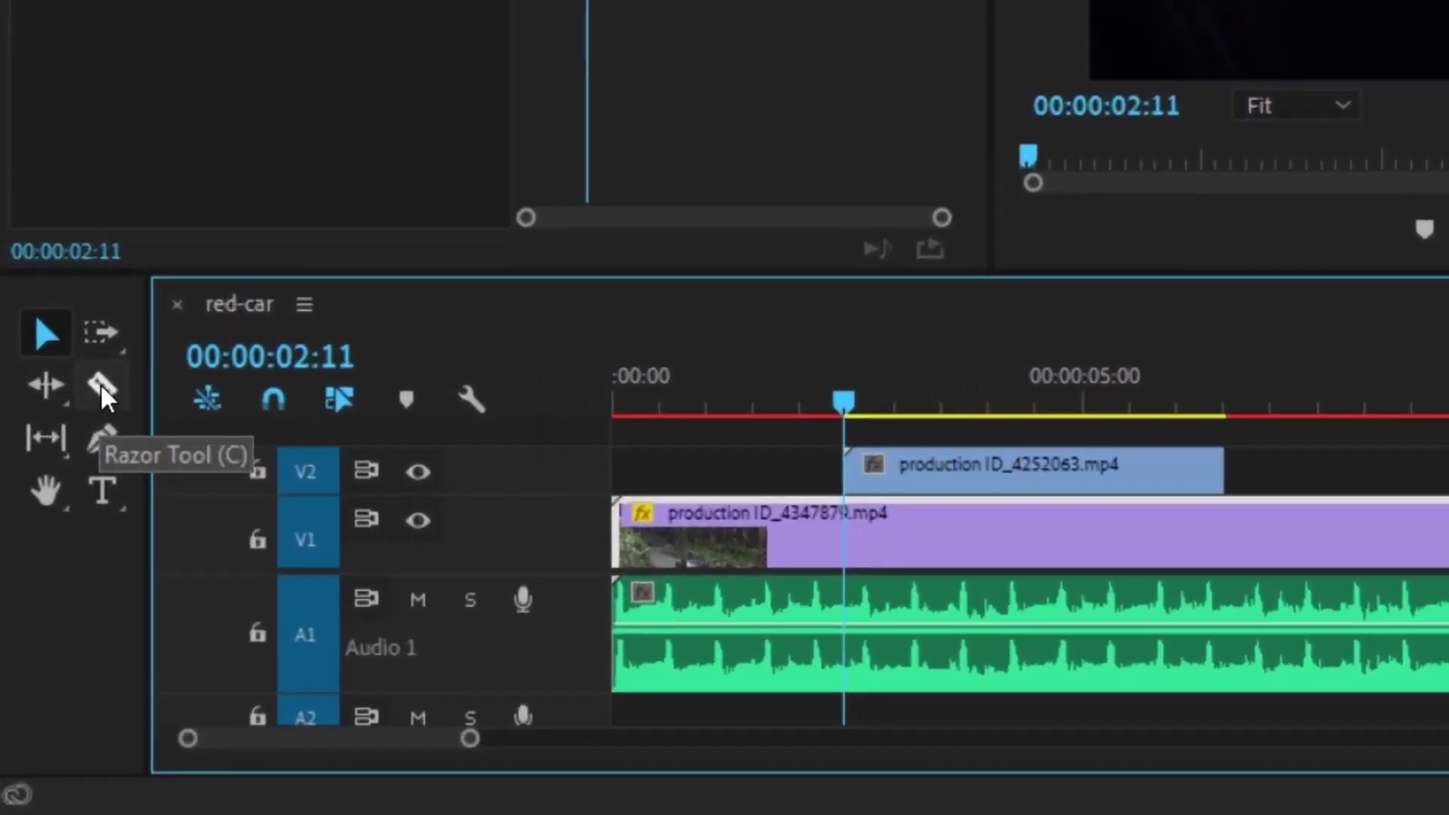
Razor the A1 music at 00:00:02:11, 00:00:06:13 and 00:00:09:18
{"action": "left_click", "coordinate": [99, 388]}
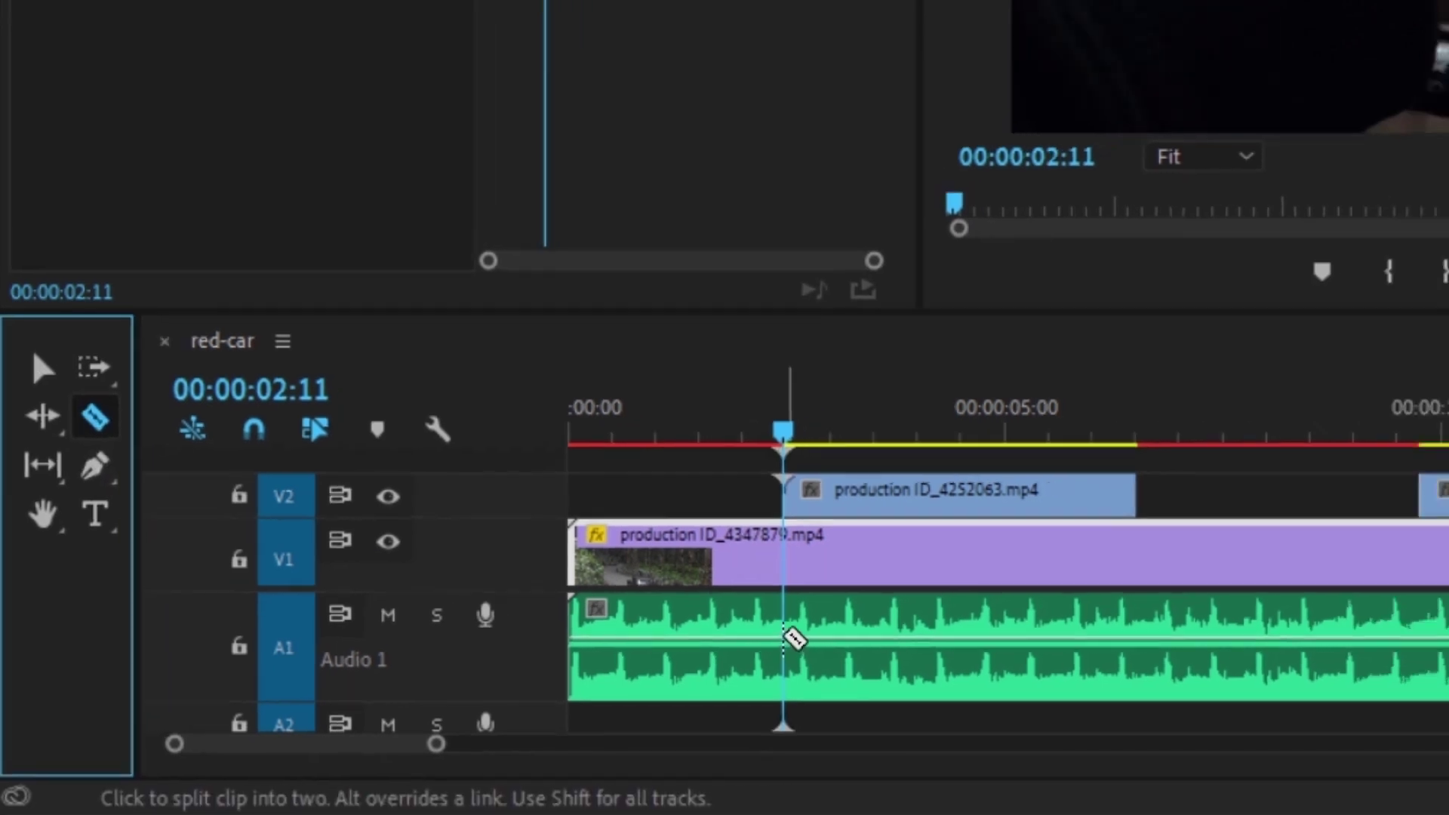
{"action": "left_click", "coordinate": [788, 636]}
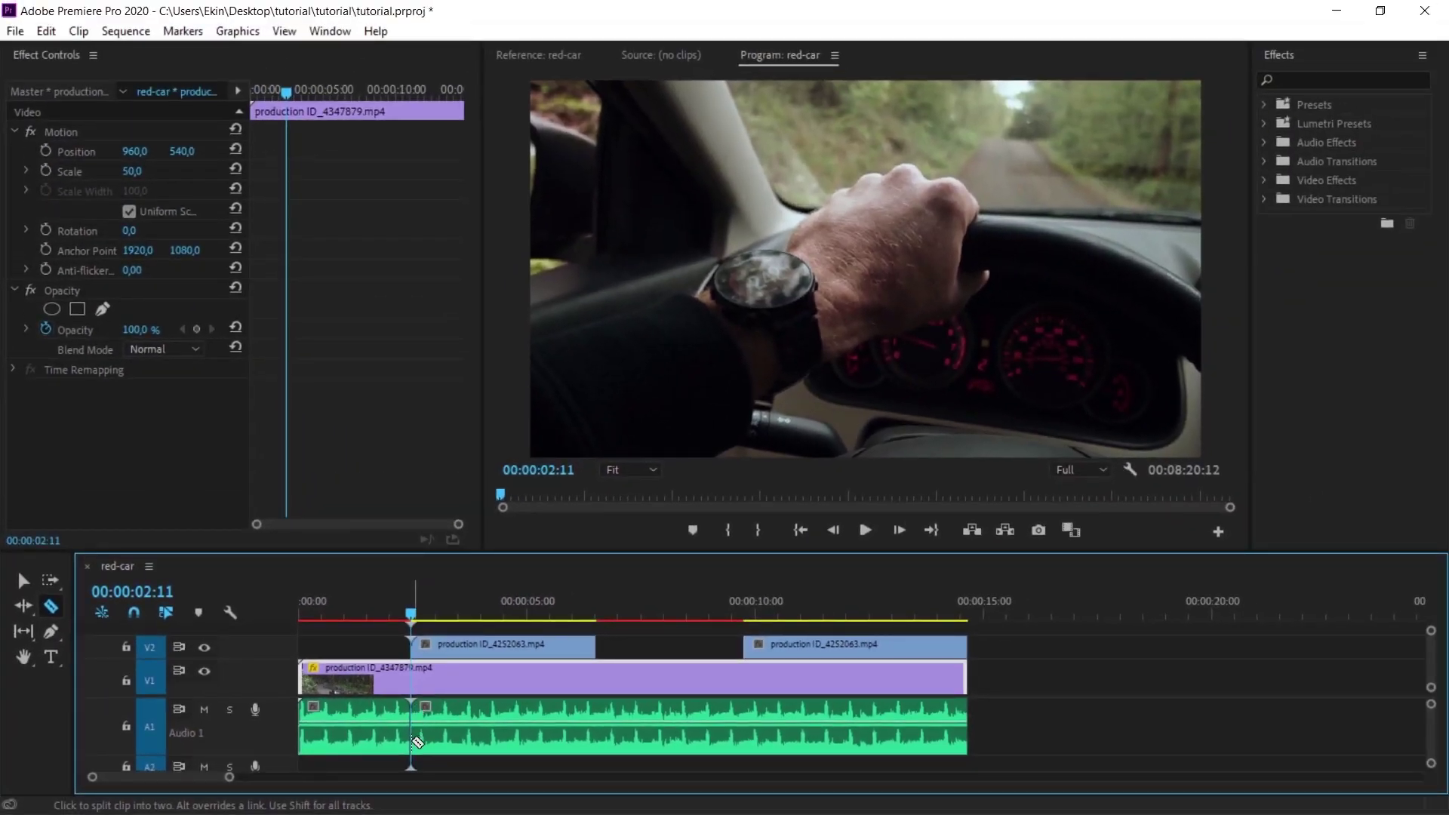
{"action": "key", "text": "Down"}
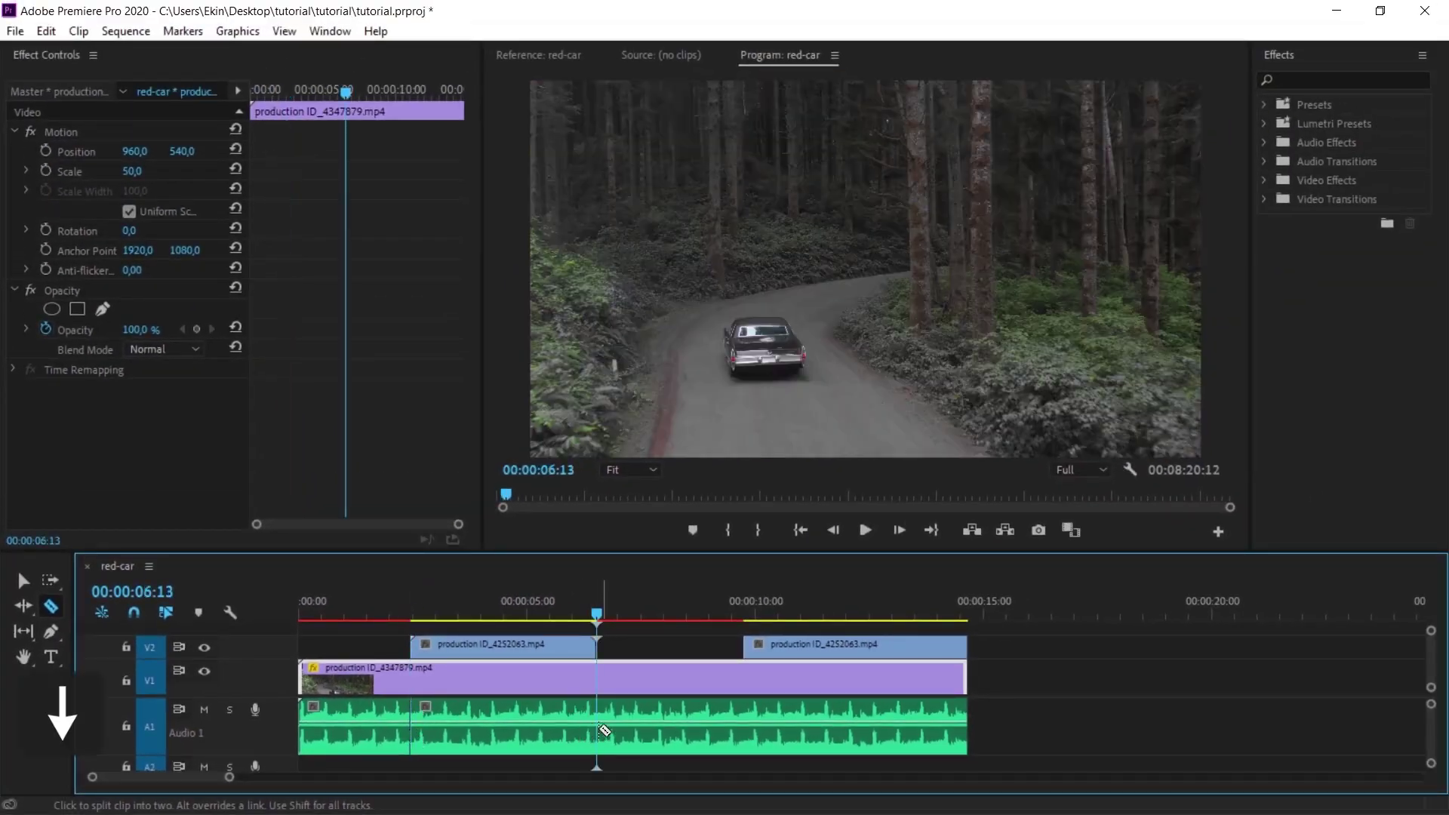
{"action": "left_click", "coordinate": [597, 717]}
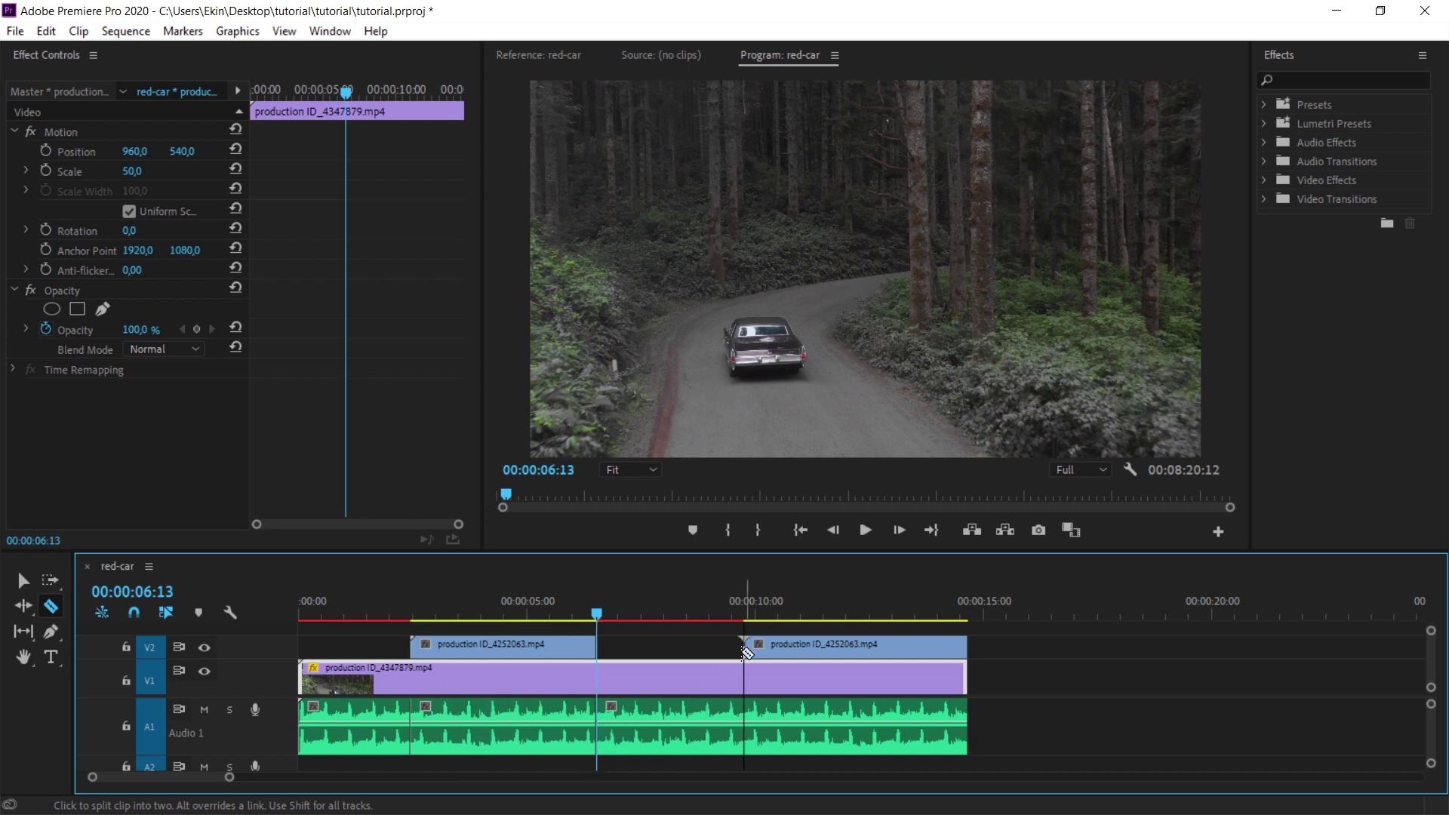
{"action": "key", "text": "Down"}
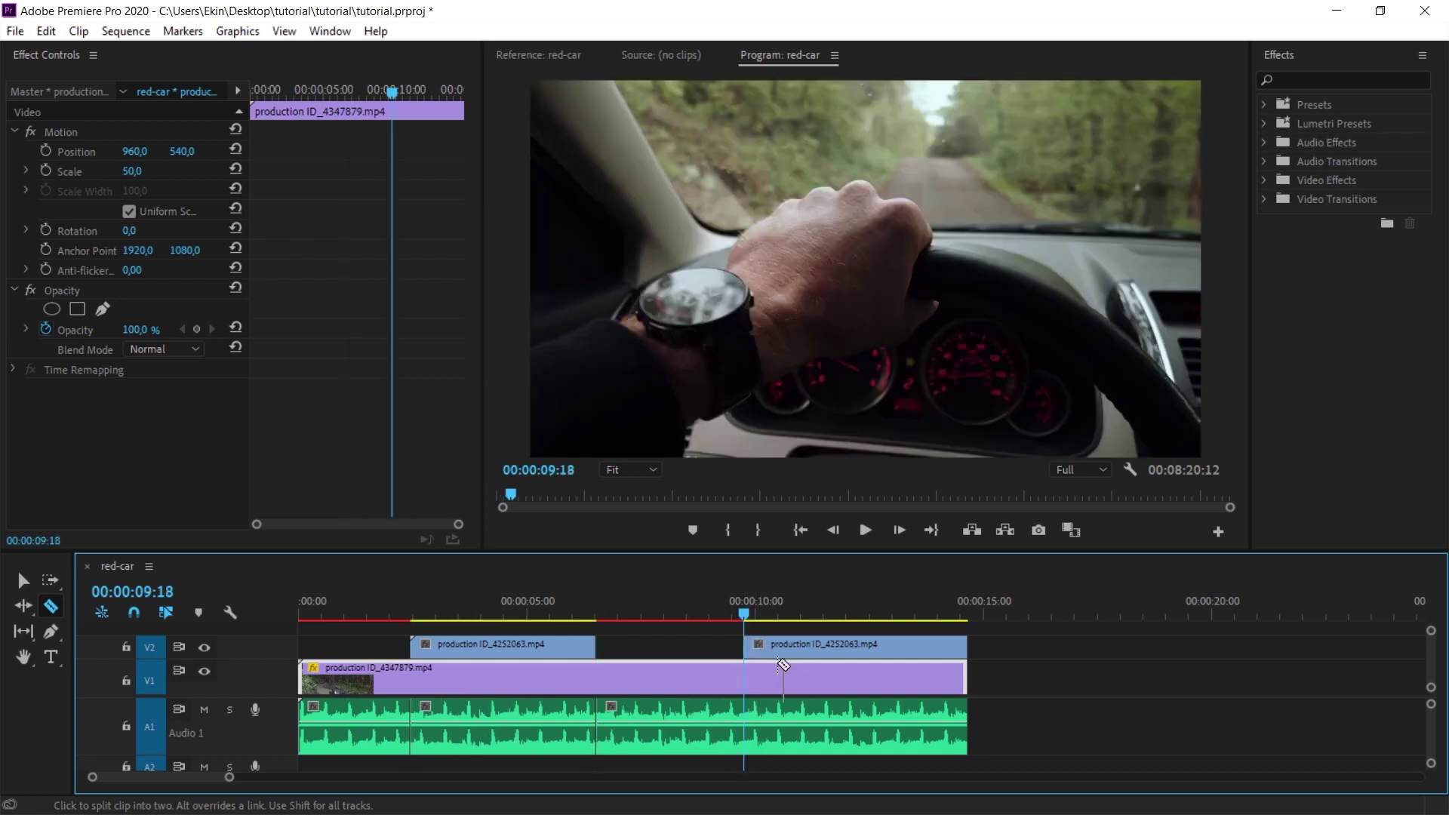
{"action": "left_click", "coordinate": [745, 739]}
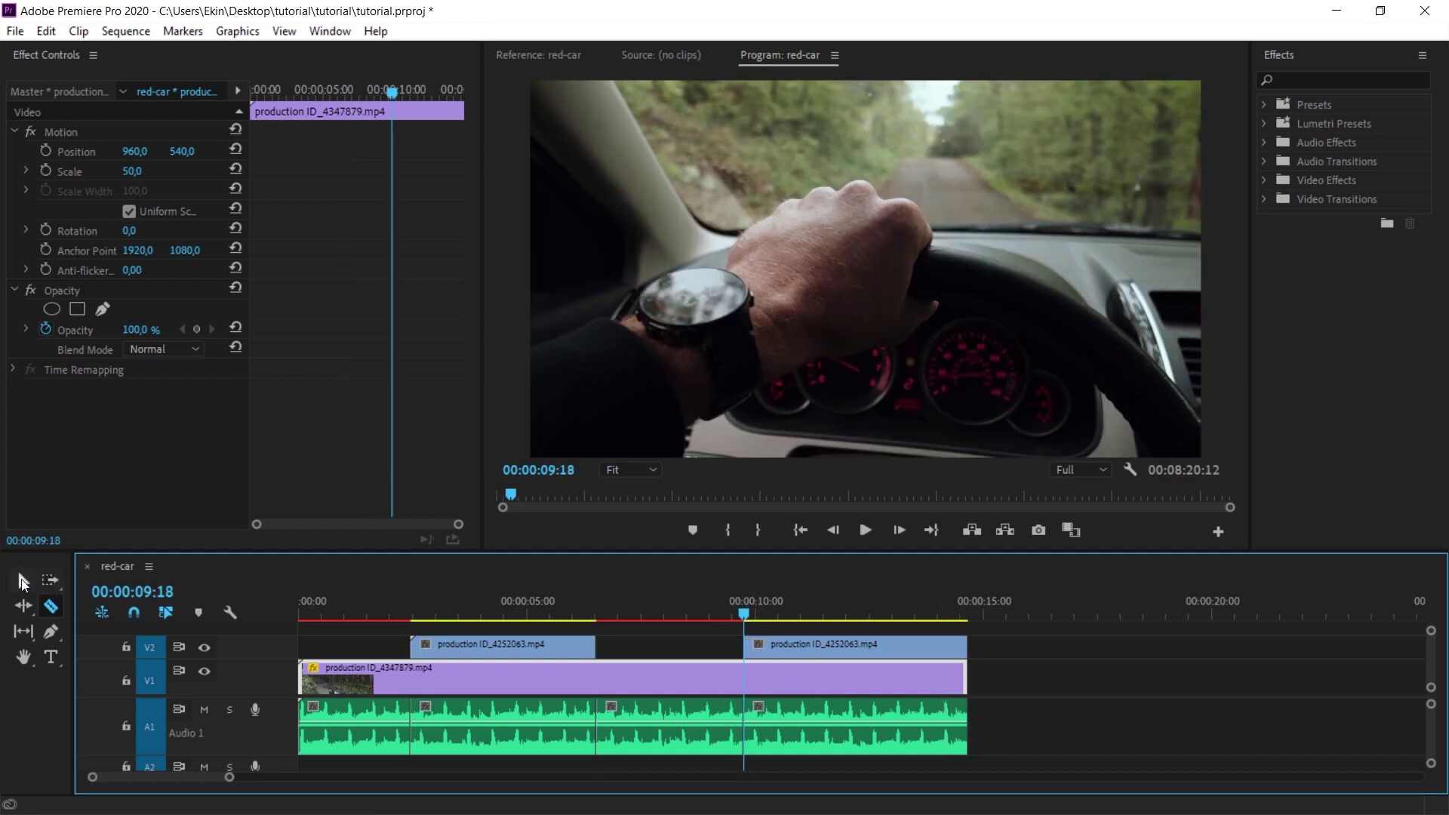
{"action": "key", "text": "v"}
{"action": "left_click", "coordinate": [480, 743]}
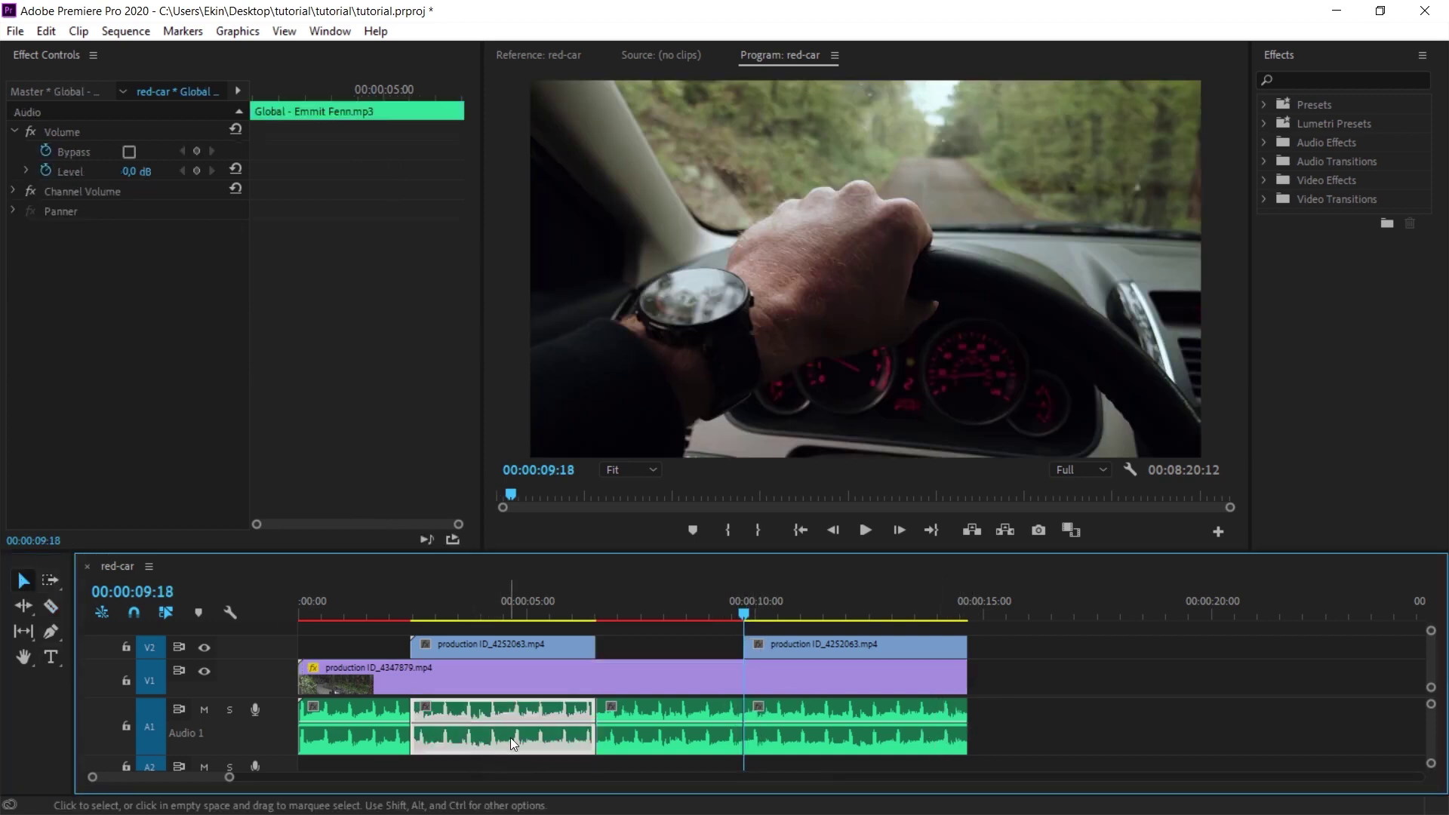
{"action": "left_click", "coordinate": [831, 752]}
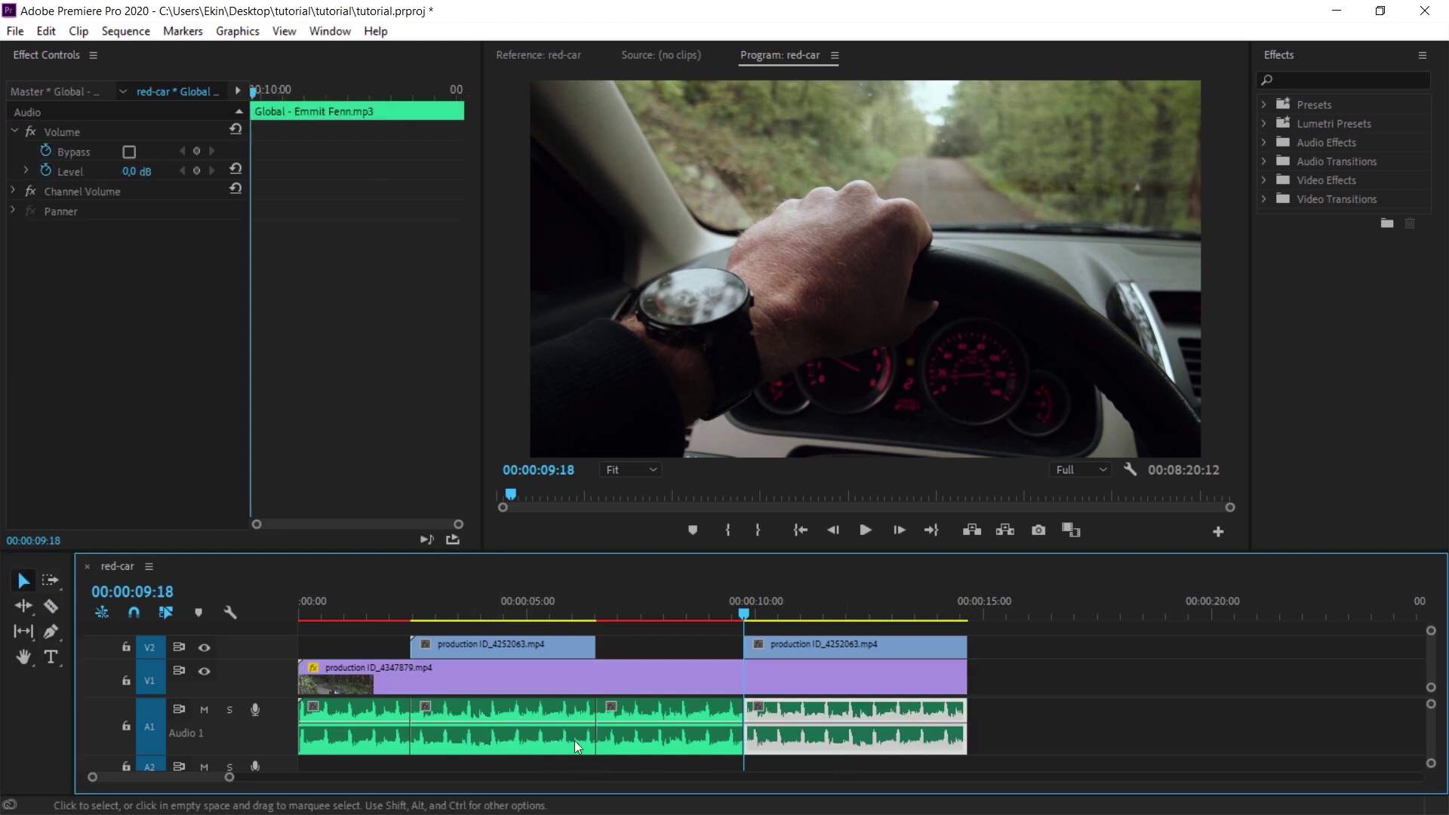
{"action": "left_click", "coordinate": [604, 744]}
{"action": "left_click", "coordinate": [354, 746]}
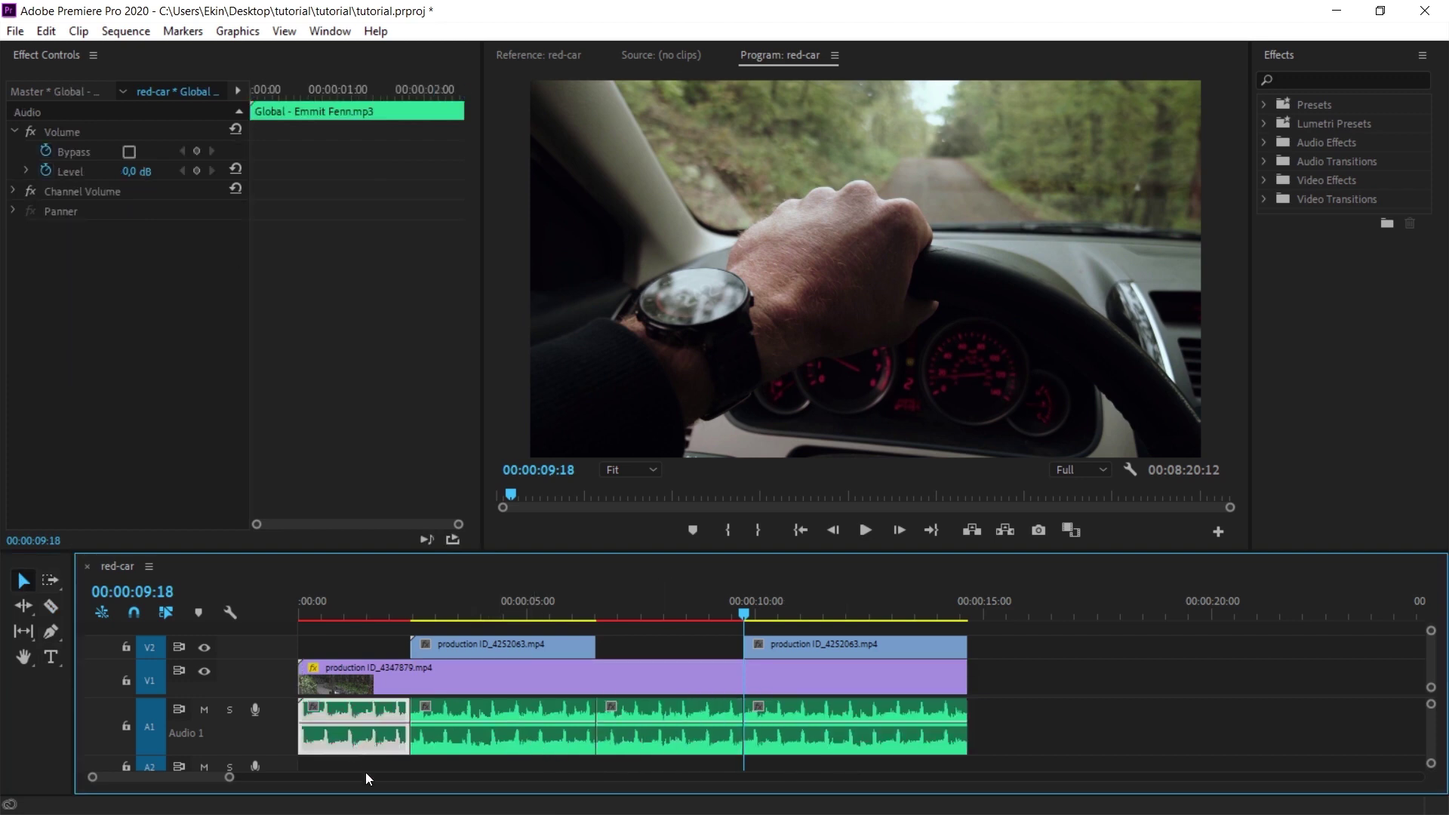
{"action": "left_click", "coordinate": [366, 772]}
{"action": "left_click", "coordinate": [439, 745]}
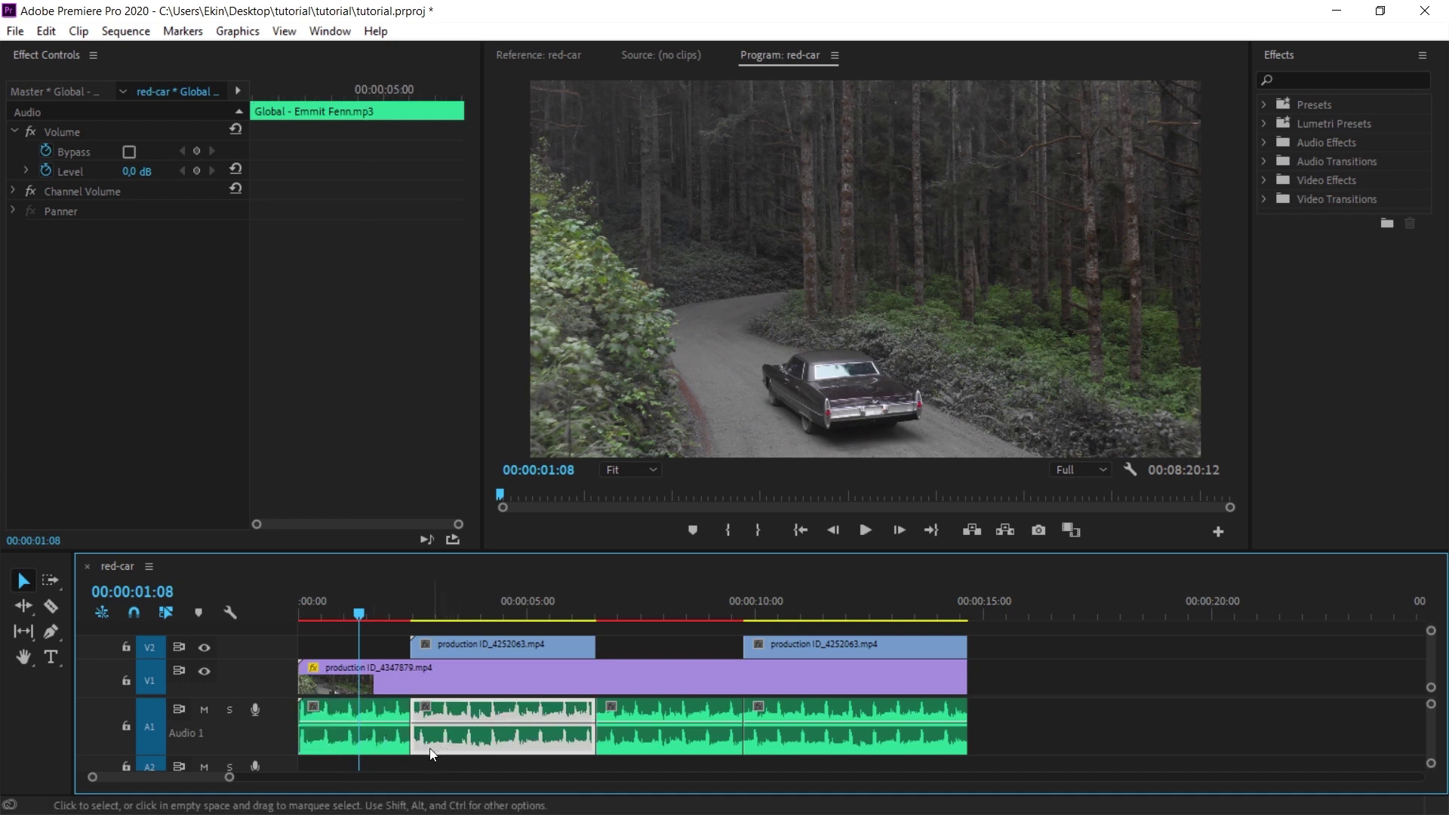
{"action": "left_click", "coordinate": [382, 753]}
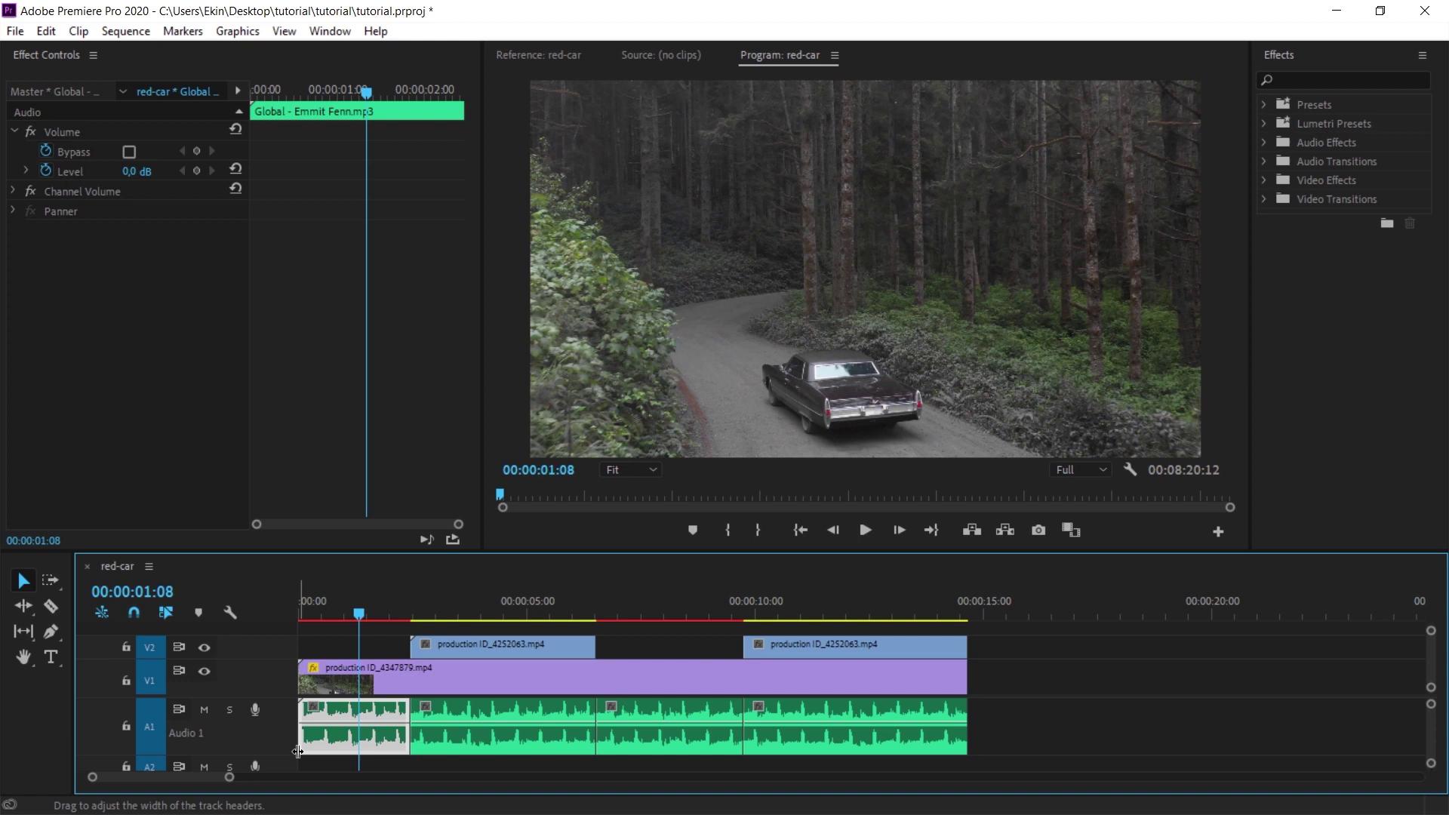
{"action": "key", "text": "ctrl+shift+a"}
{"action": "key", "text": "Home"}
{"action": "key", "text": "space"}
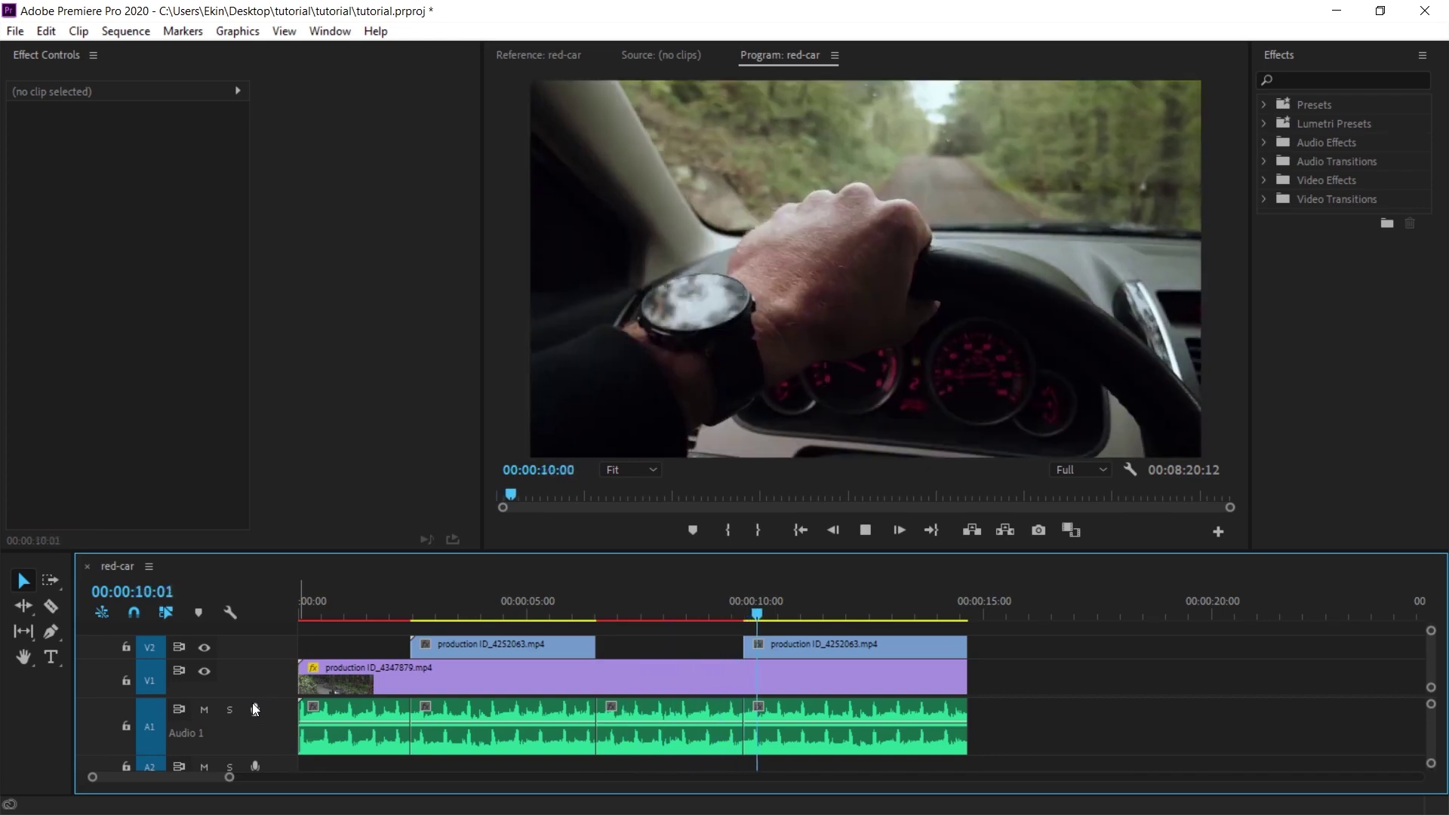
Stop playback, return to the start, and apply Parametric Equalizer (search 'para') to the first A1 music piece
{"action": "left_click", "coordinate": [528, 679]}
{"action": "key", "text": "space"}
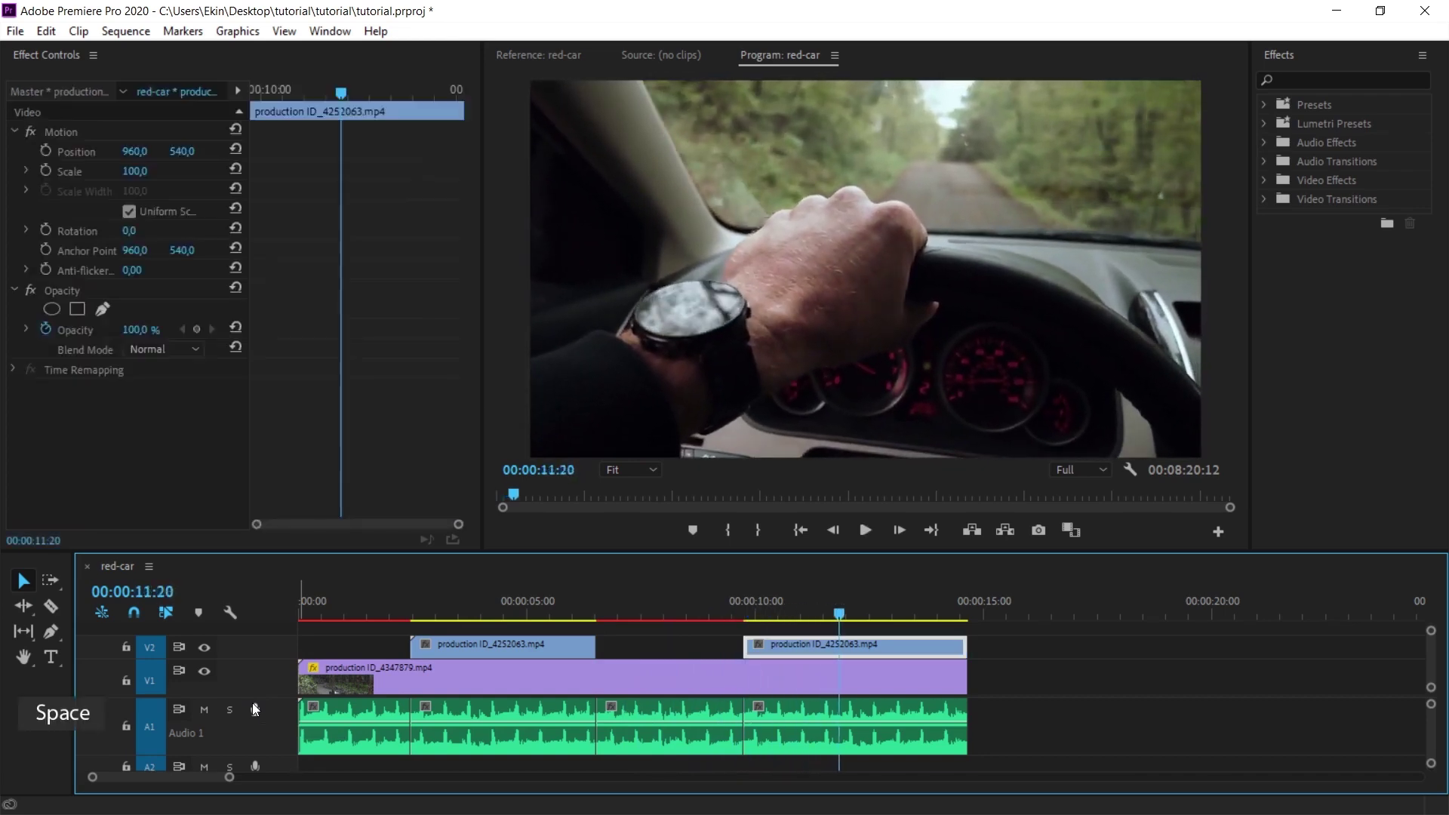
{"action": "key", "text": "Home"}
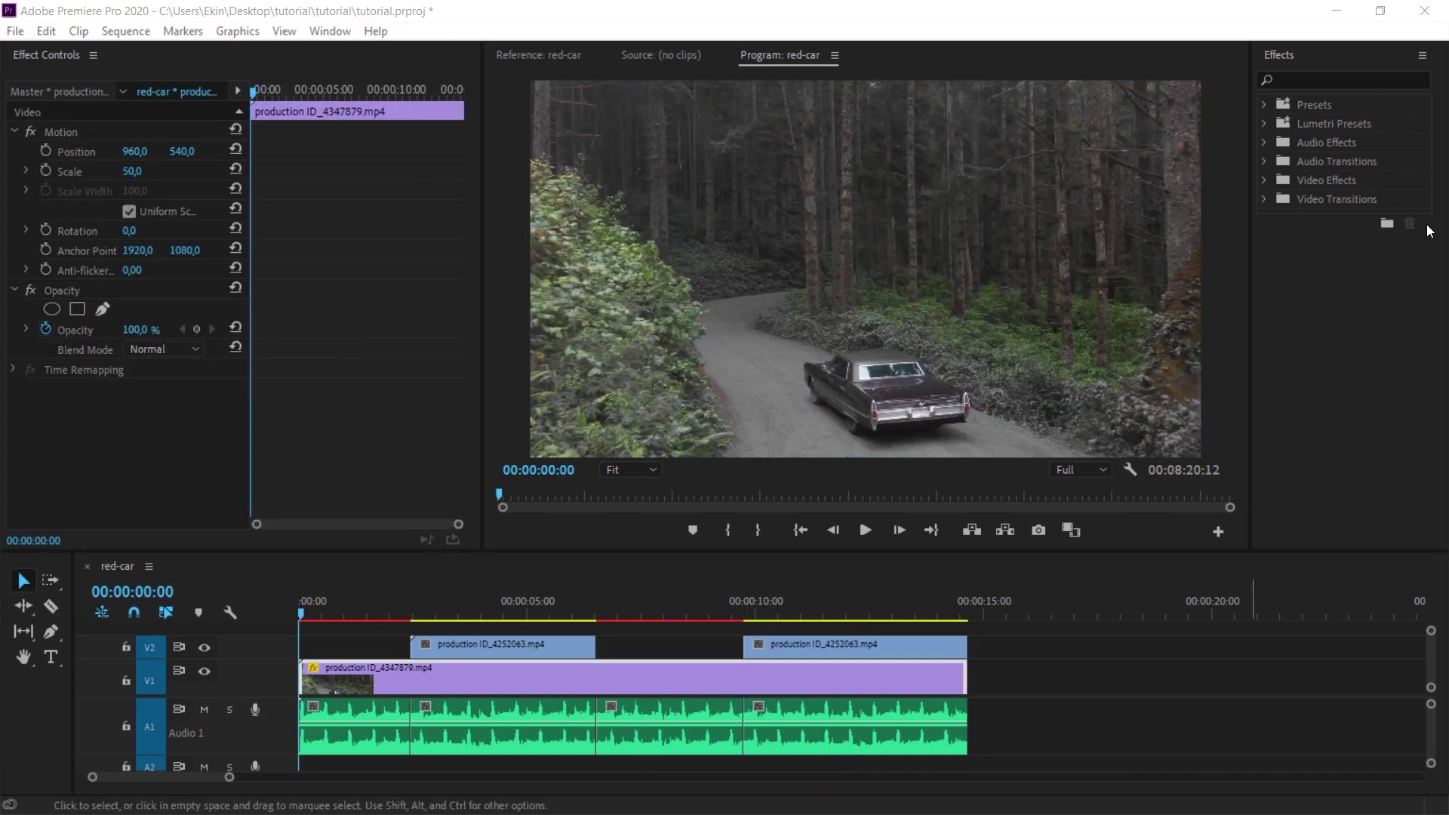
{"action": "left_click", "coordinate": [329, 30]}
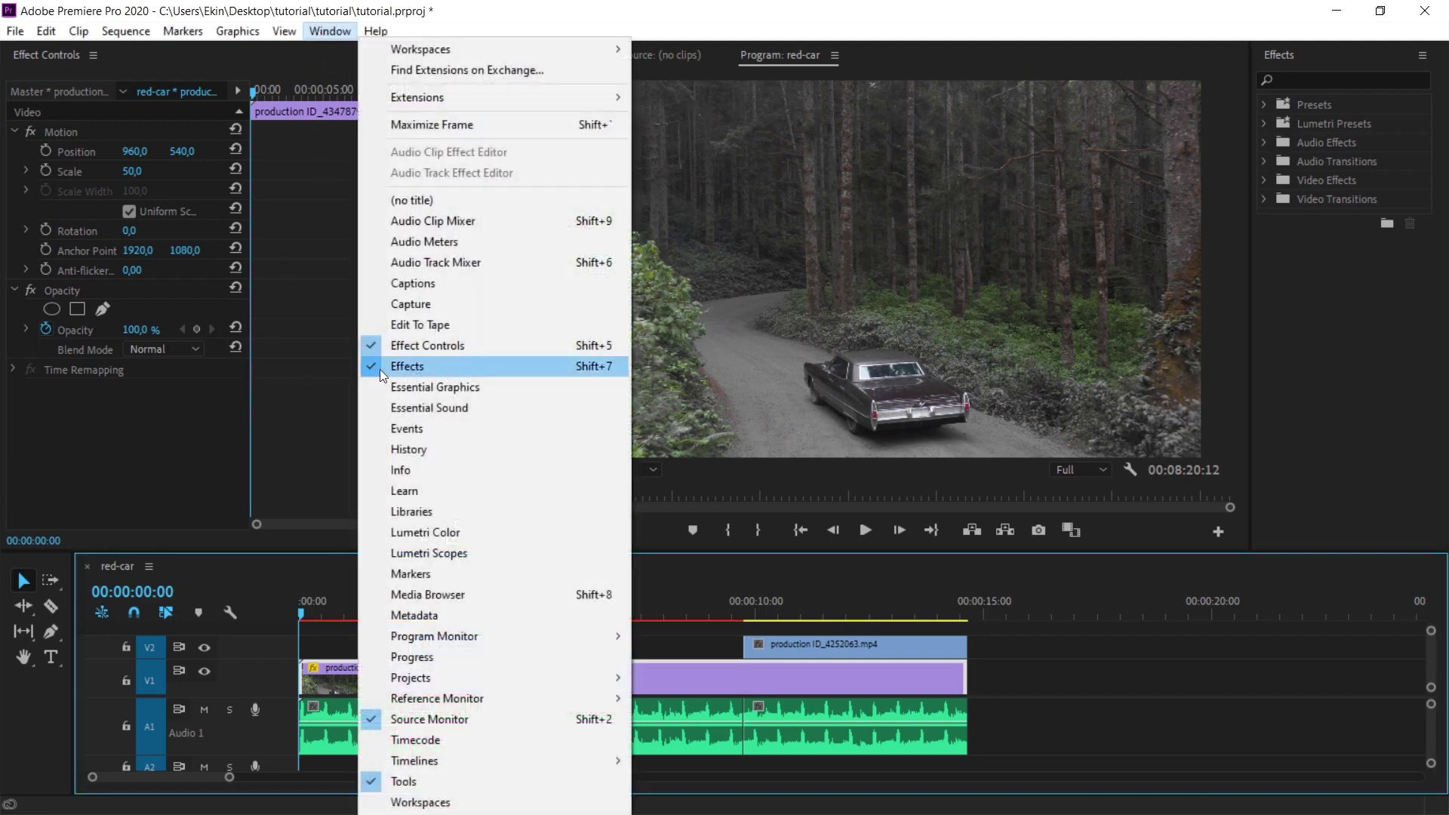
{"action": "left_click", "coordinate": [380, 368]}
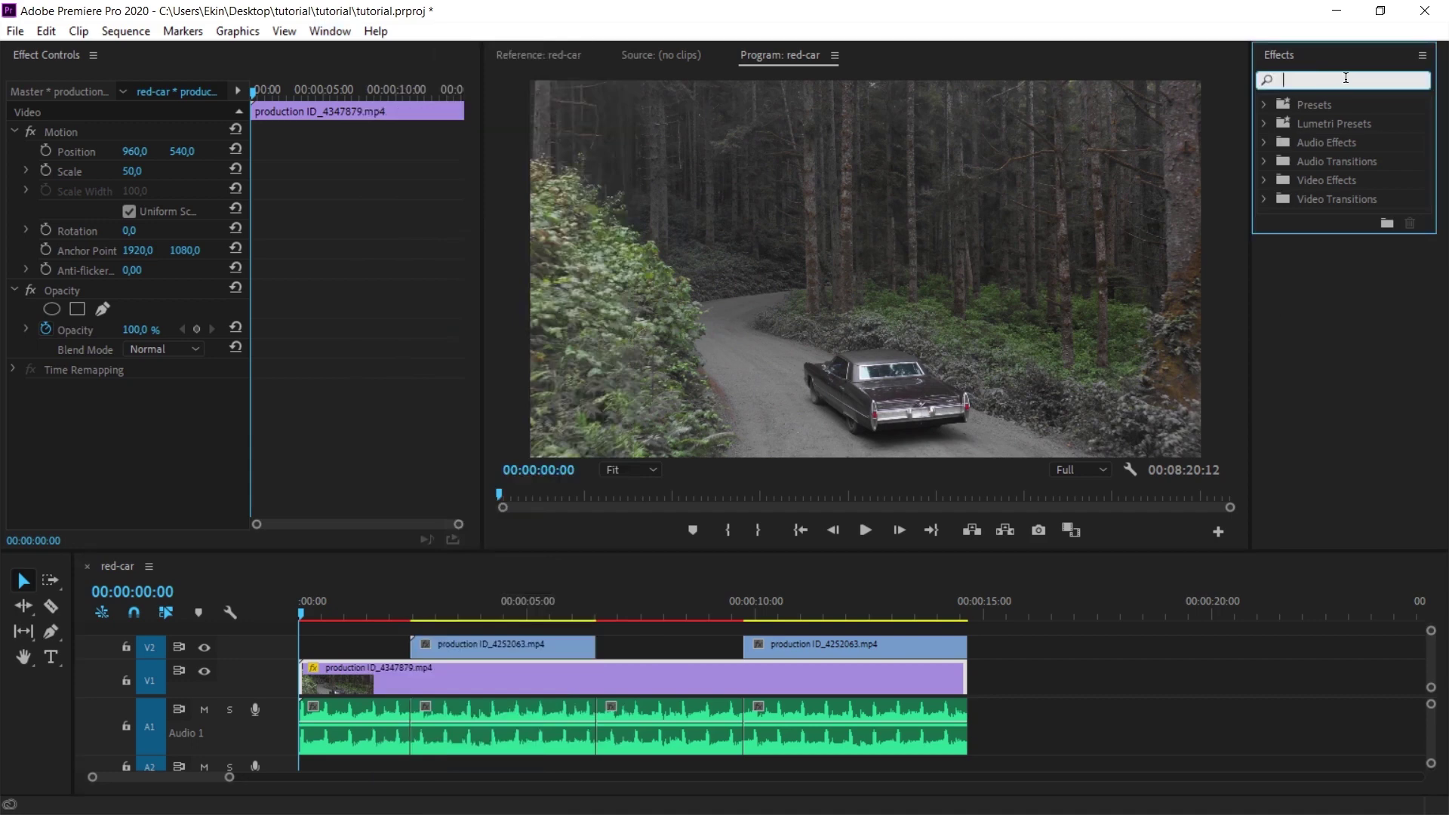
{"action": "type", "text": "para"}
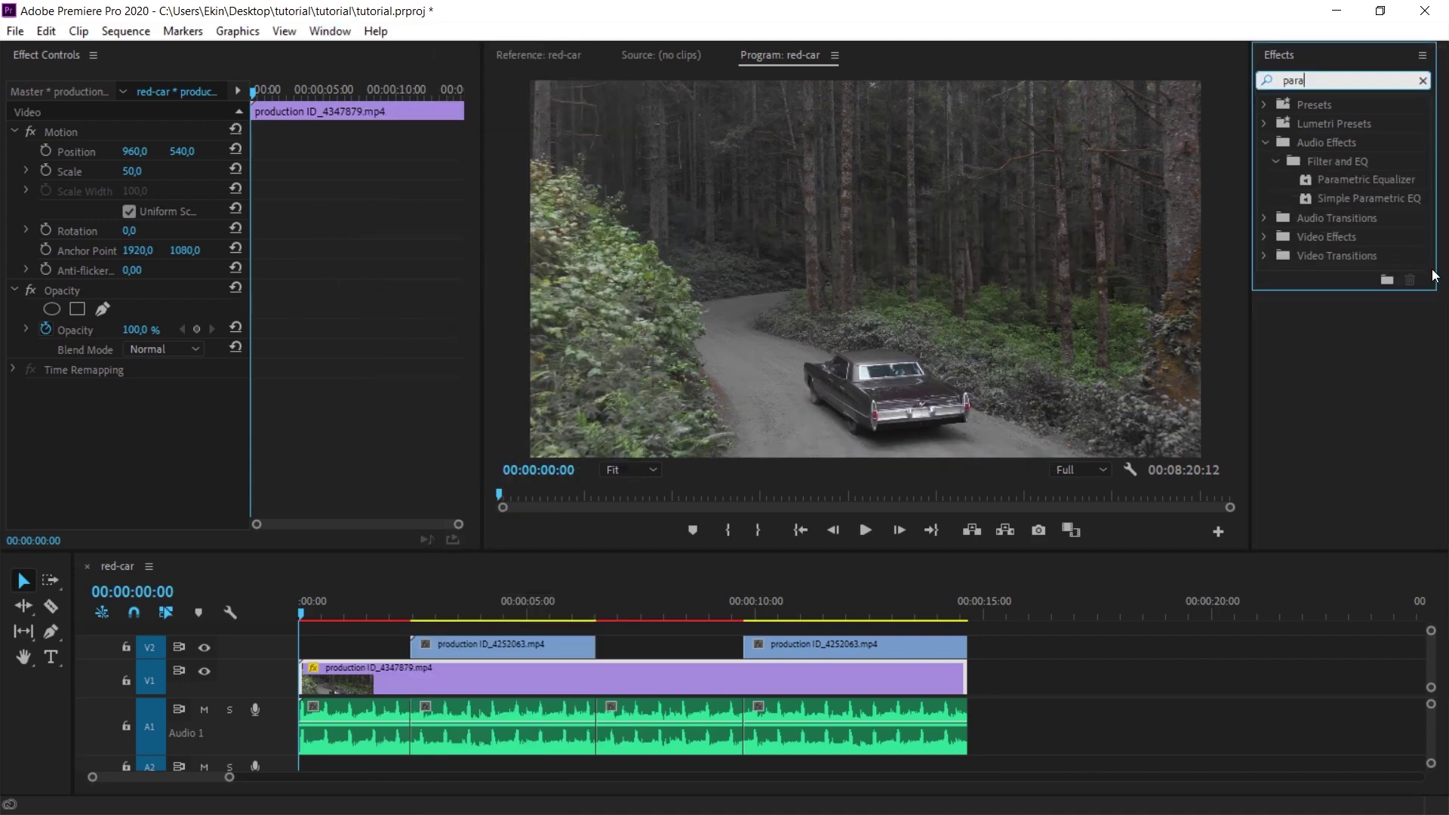
{"action": "left_click_drag", "start_coordinate": [1321, 184], "coordinate": [347, 716]}
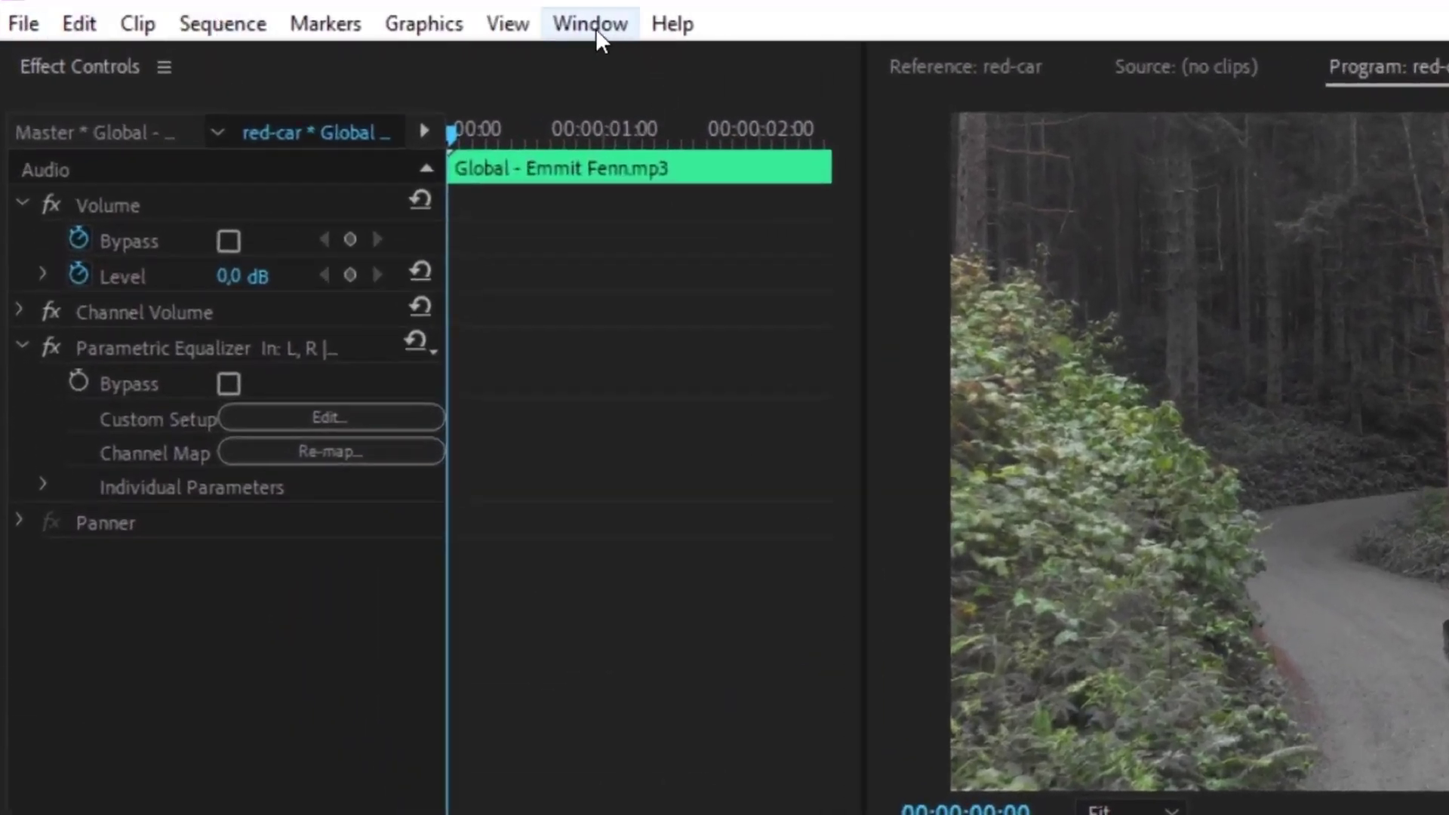
{"action": "left_click", "coordinate": [596, 27]}
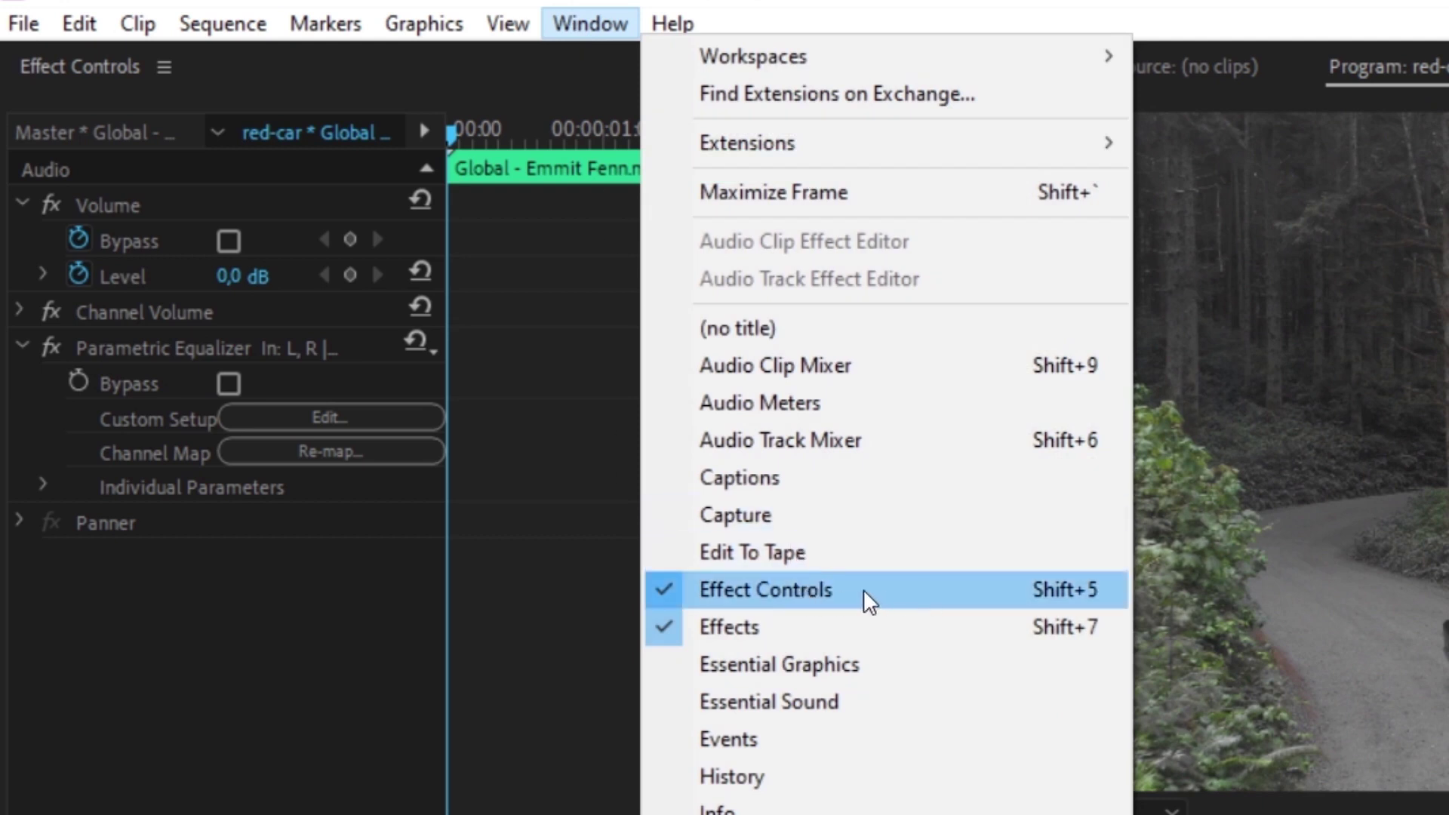
{"action": "left_click", "coordinate": [215, 622]}
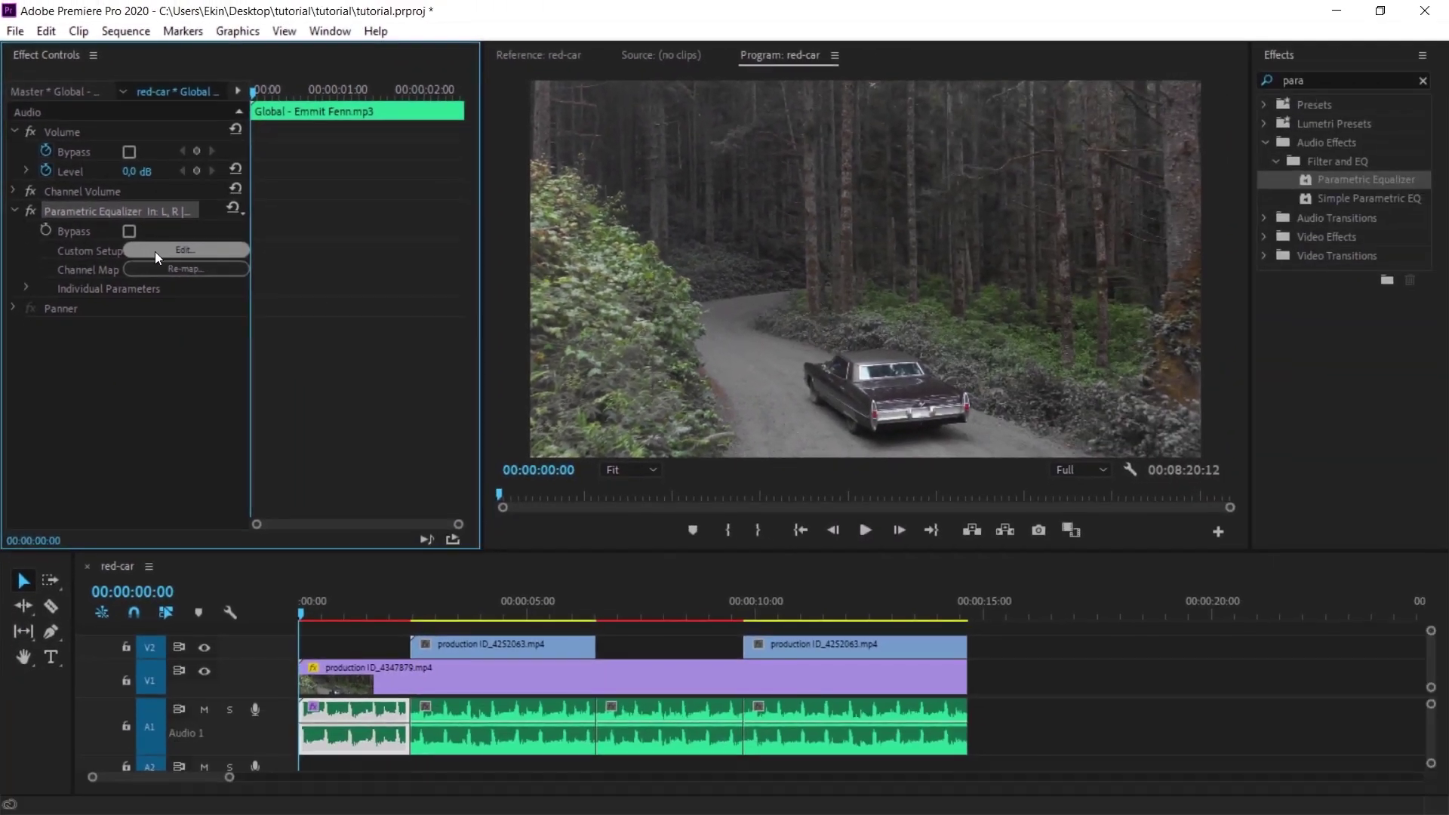
Load the Generic Low-Pass equalizer preset and pull the high band down to 1198 Hz at -30,8 dB
{"action": "left_click", "coordinate": [146, 251]}
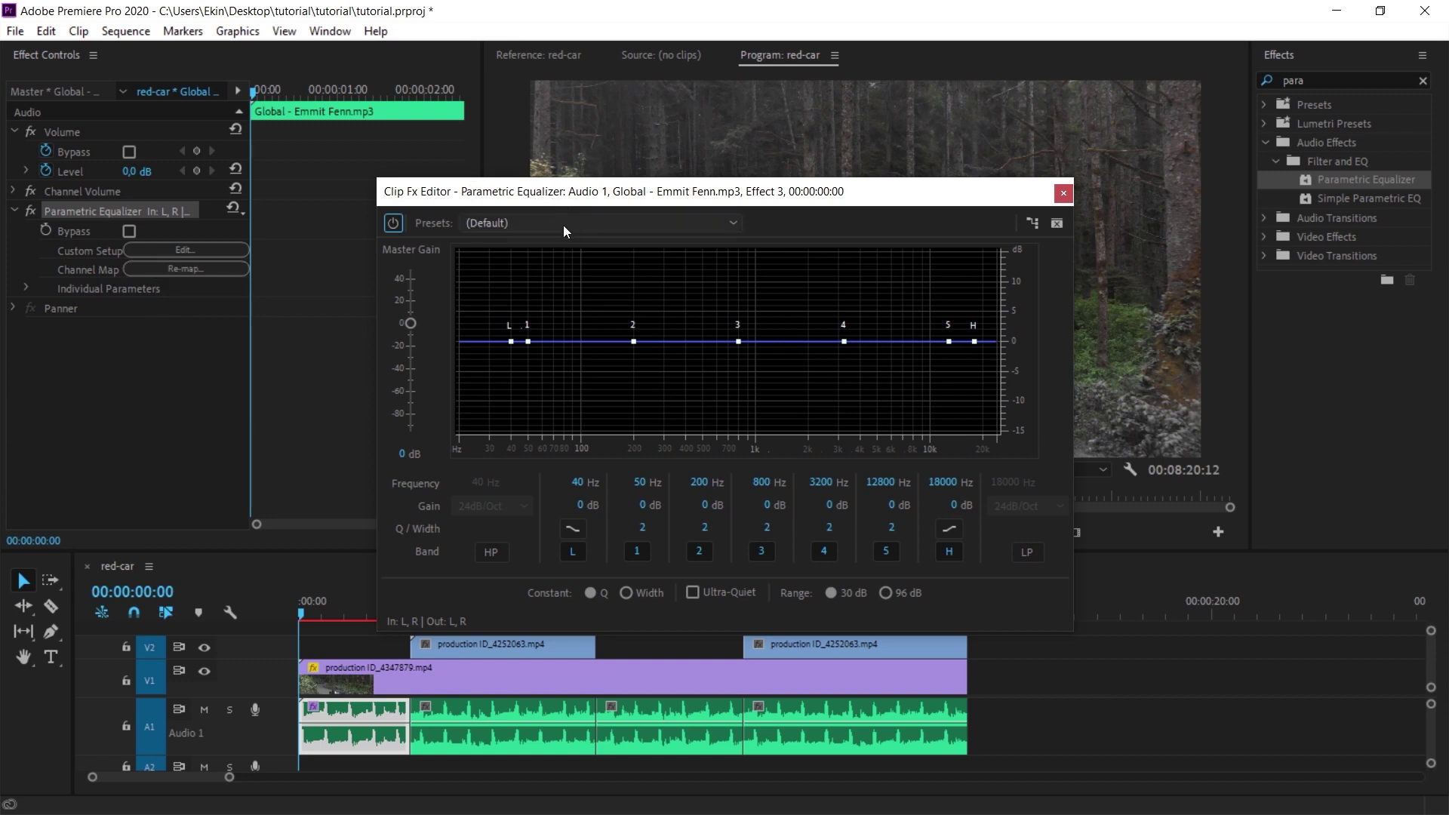
{"action": "left_click", "coordinate": [512, 225]}
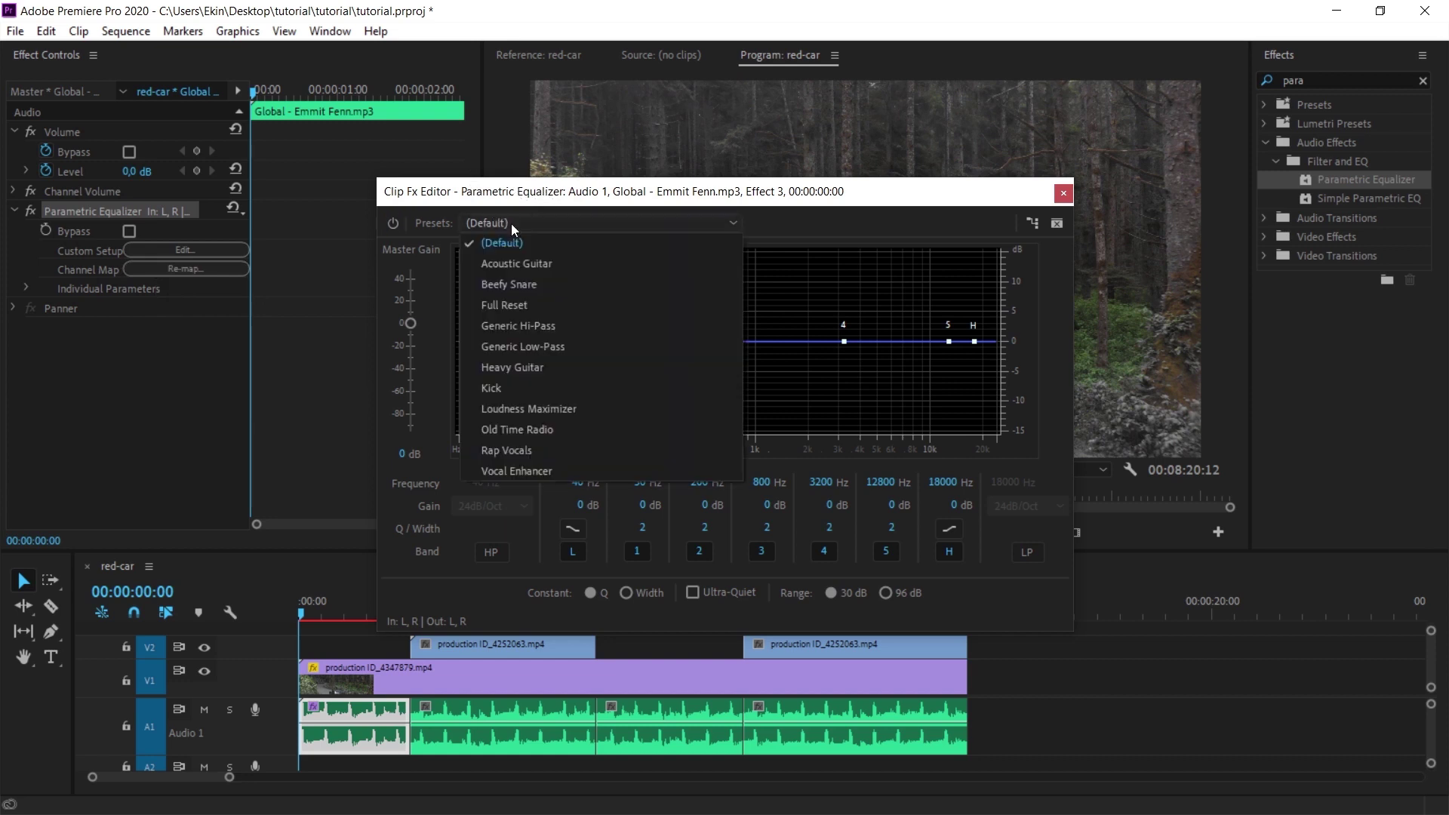
{"action": "left_click", "coordinate": [561, 351]}
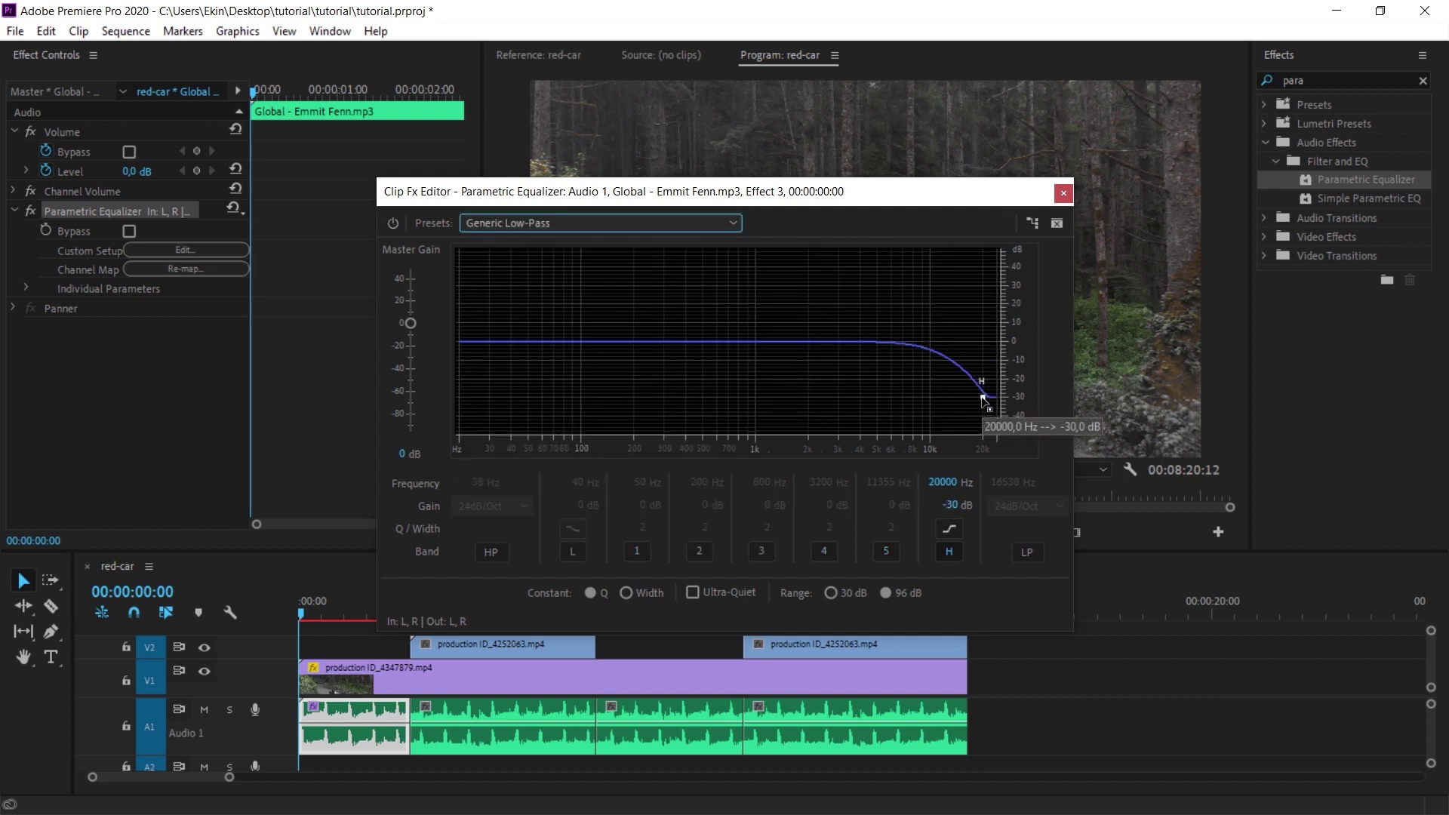
{"action": "left_click_drag", "start_coordinate": [983, 397], "coordinate": [770, 400]}
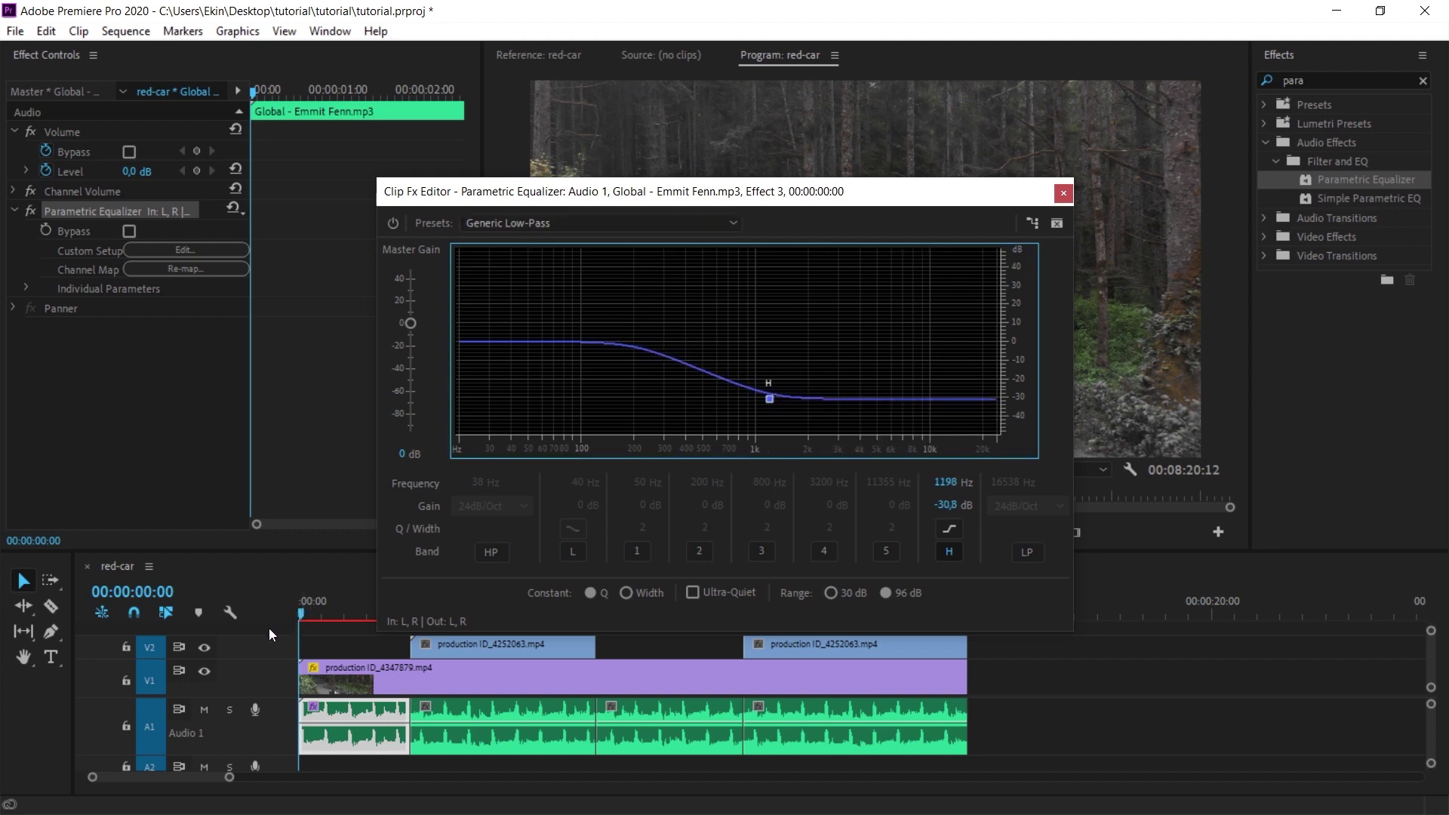
Preview the muffled music, then lower the high band further to 609 Hz at -31,8 dB
{"action": "left_click_drag", "start_coordinate": [490, 191], "coordinate": [131, 82]}
{"action": "key", "text": "space"}
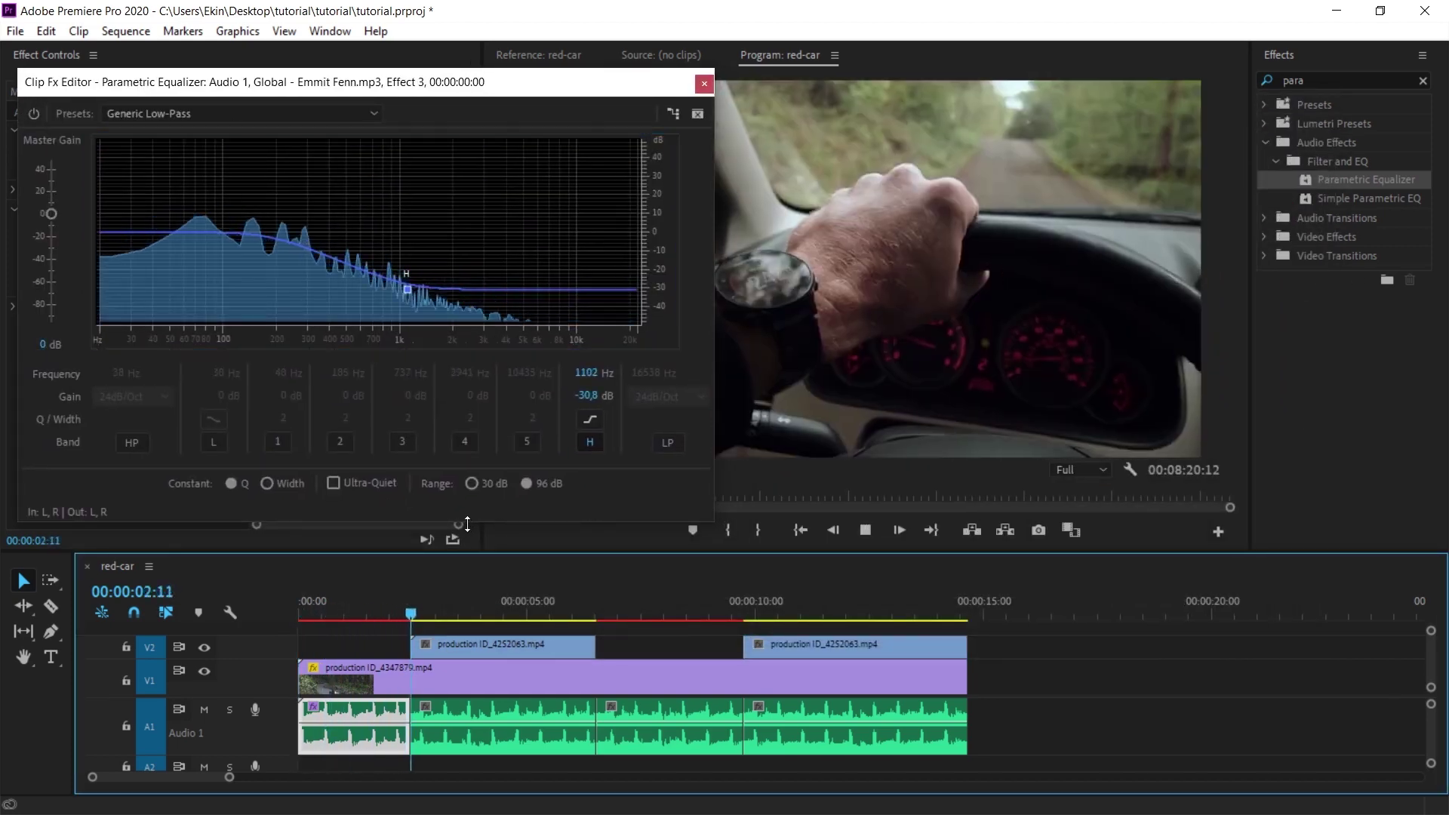
{"action": "key", "text": "space"}
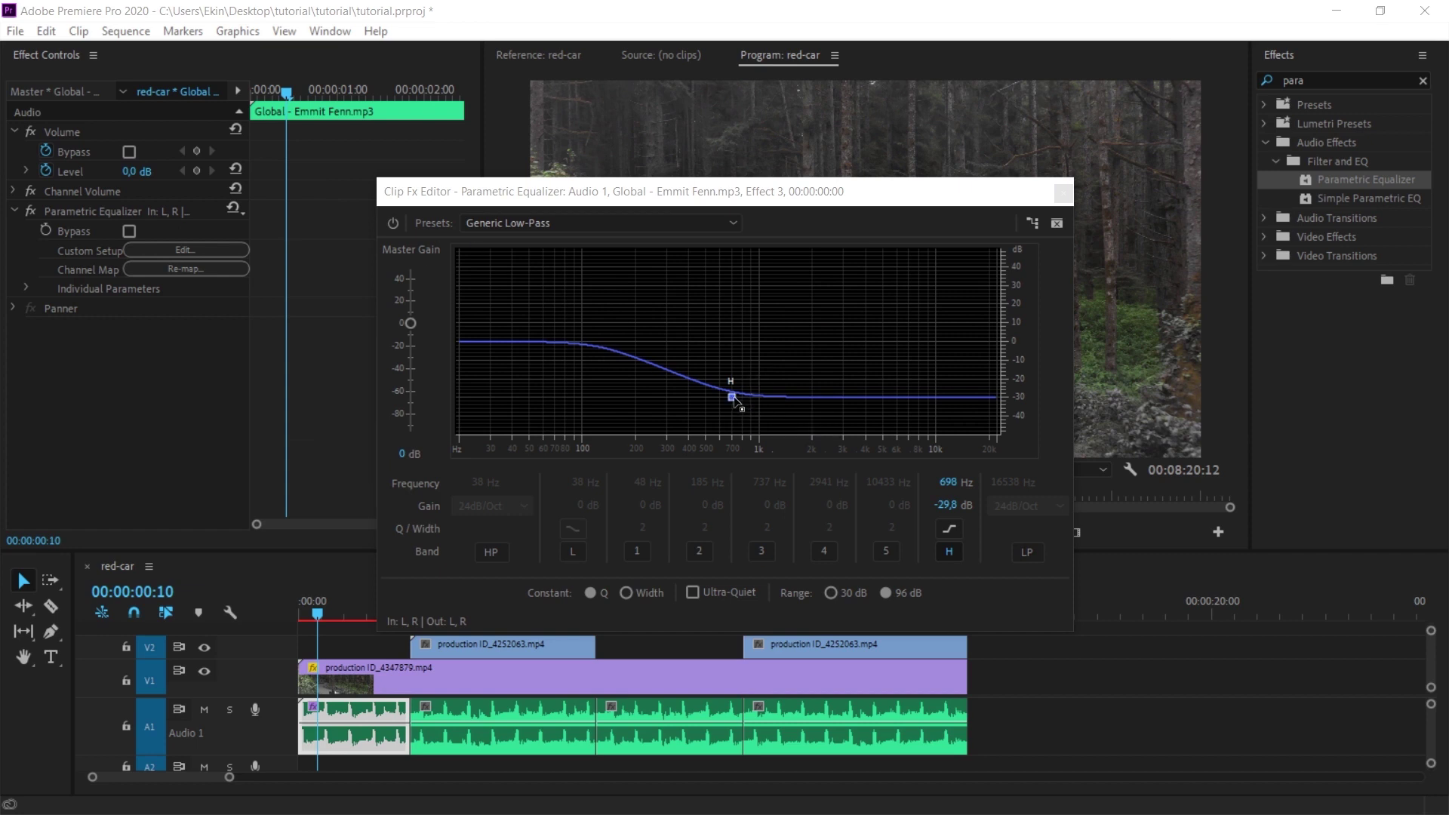
{"action": "mouse_move", "coordinate": [735, 400]}
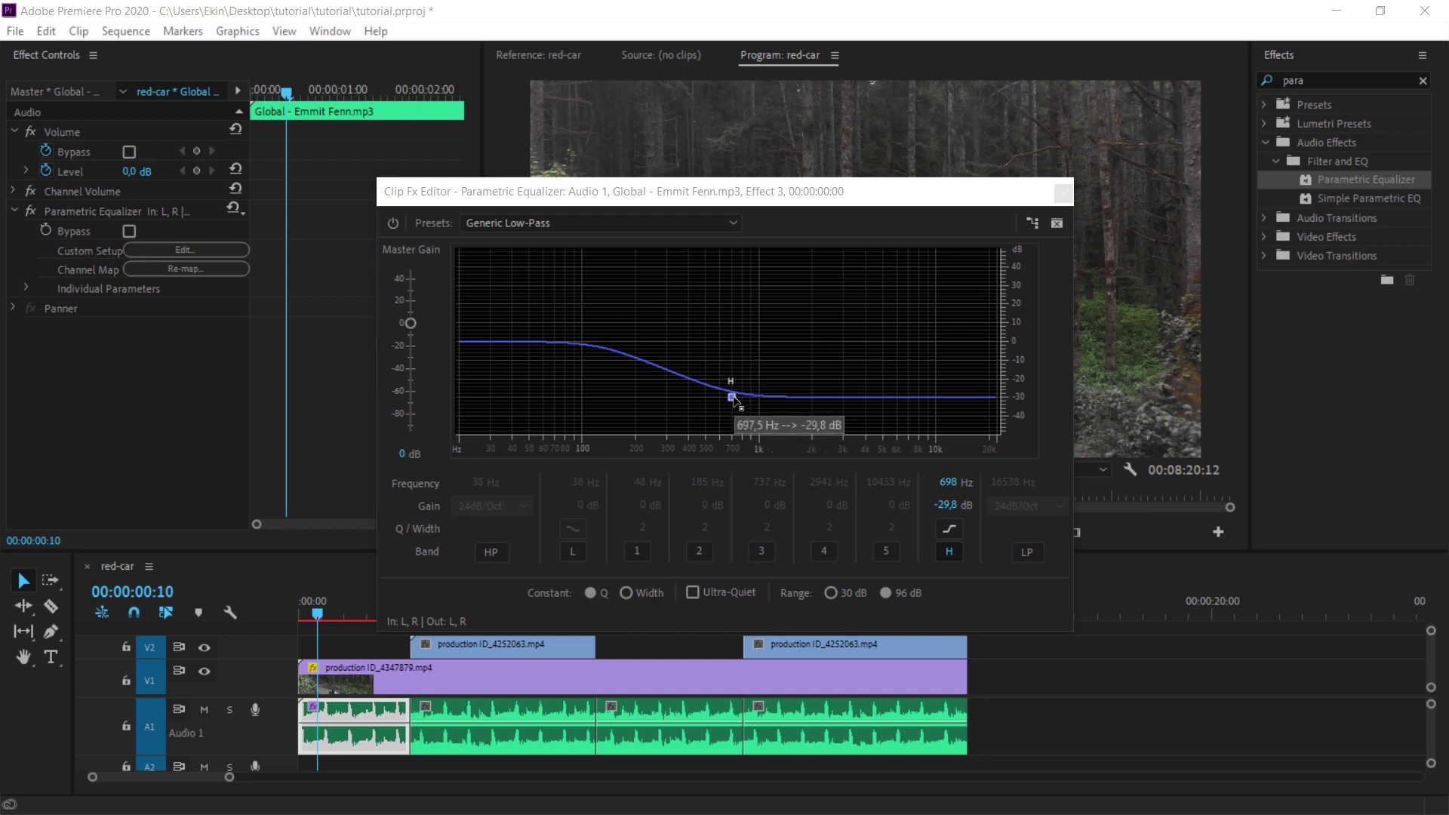
{"action": "mouse_move", "coordinate": [734, 400]}
{"action": "left_mouse_down"}
{"action": "mouse_move", "coordinate": [713, 404]}
{"action": "mouse_move", "coordinate": [734, 381]}
{"action": "mouse_move", "coordinate": [730, 411]}
{"action": "mouse_move", "coordinate": [721, 382]}
{"action": "mouse_move", "coordinate": [721, 405]}
{"action": "left_mouse_up"}
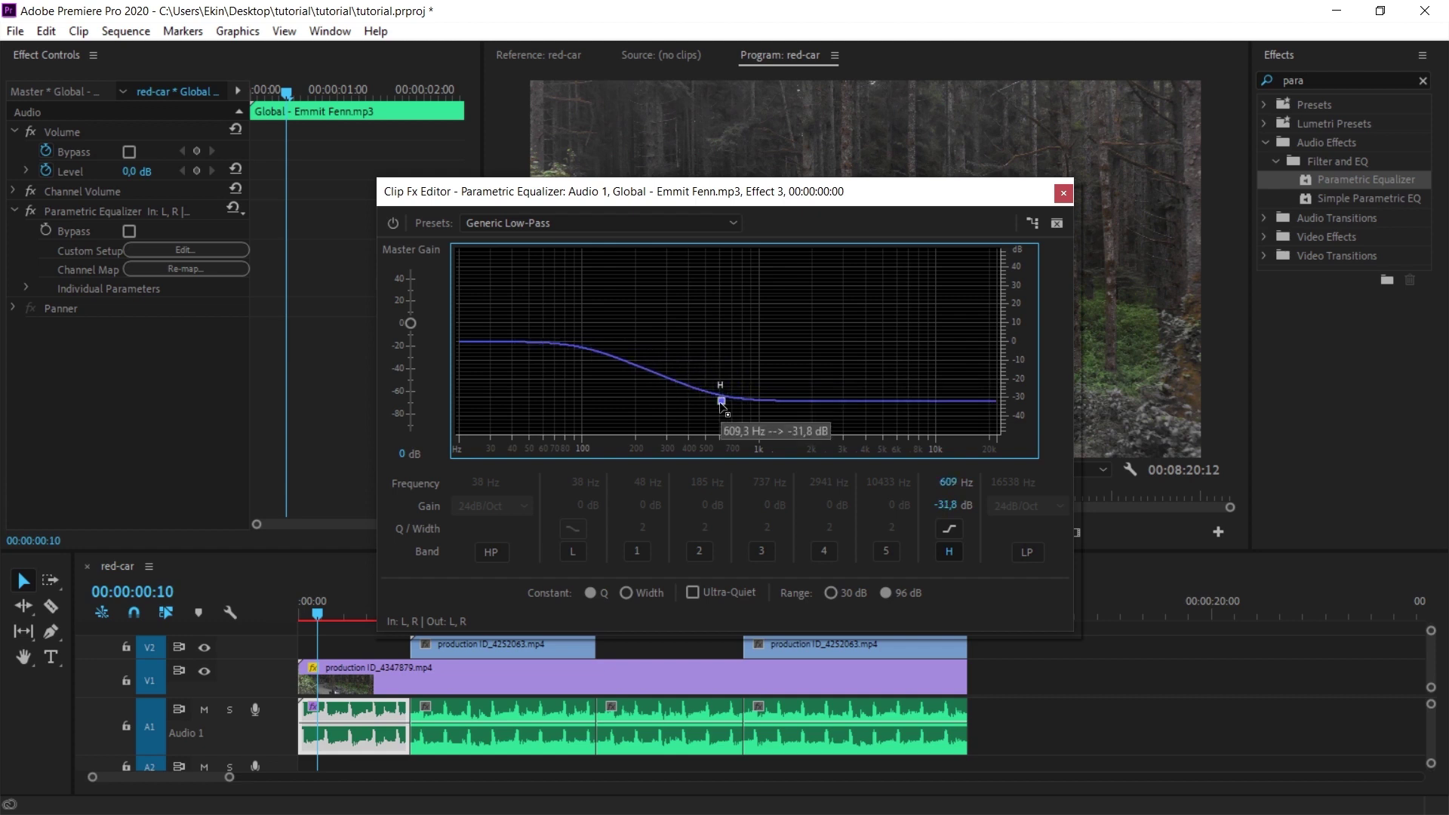
Copy the Parametric Equalizer from the first music piece and paste it onto the third piece
{"action": "left_click", "coordinate": [654, 715]}
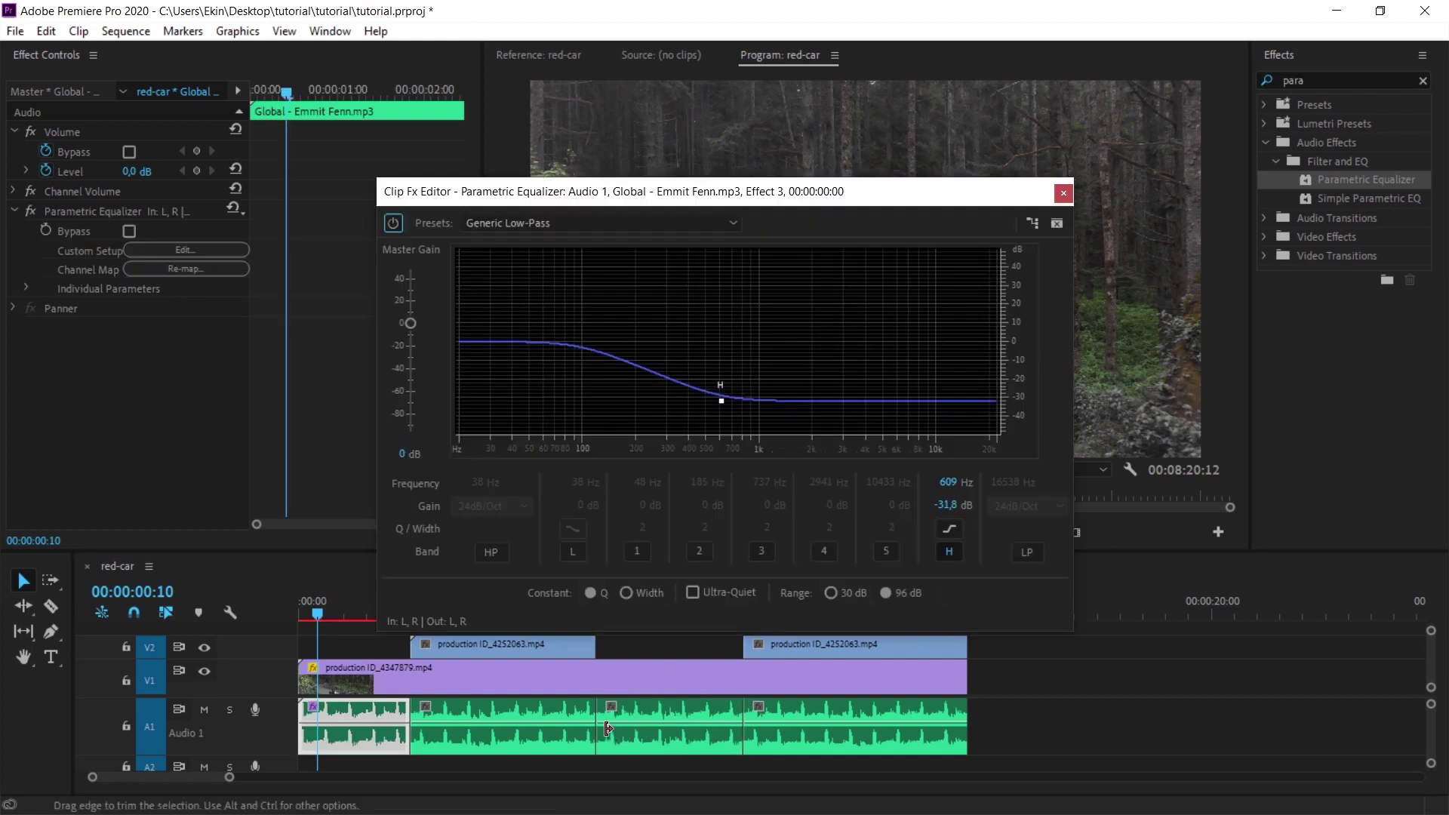
{"action": "left_click", "coordinate": [87, 213]}
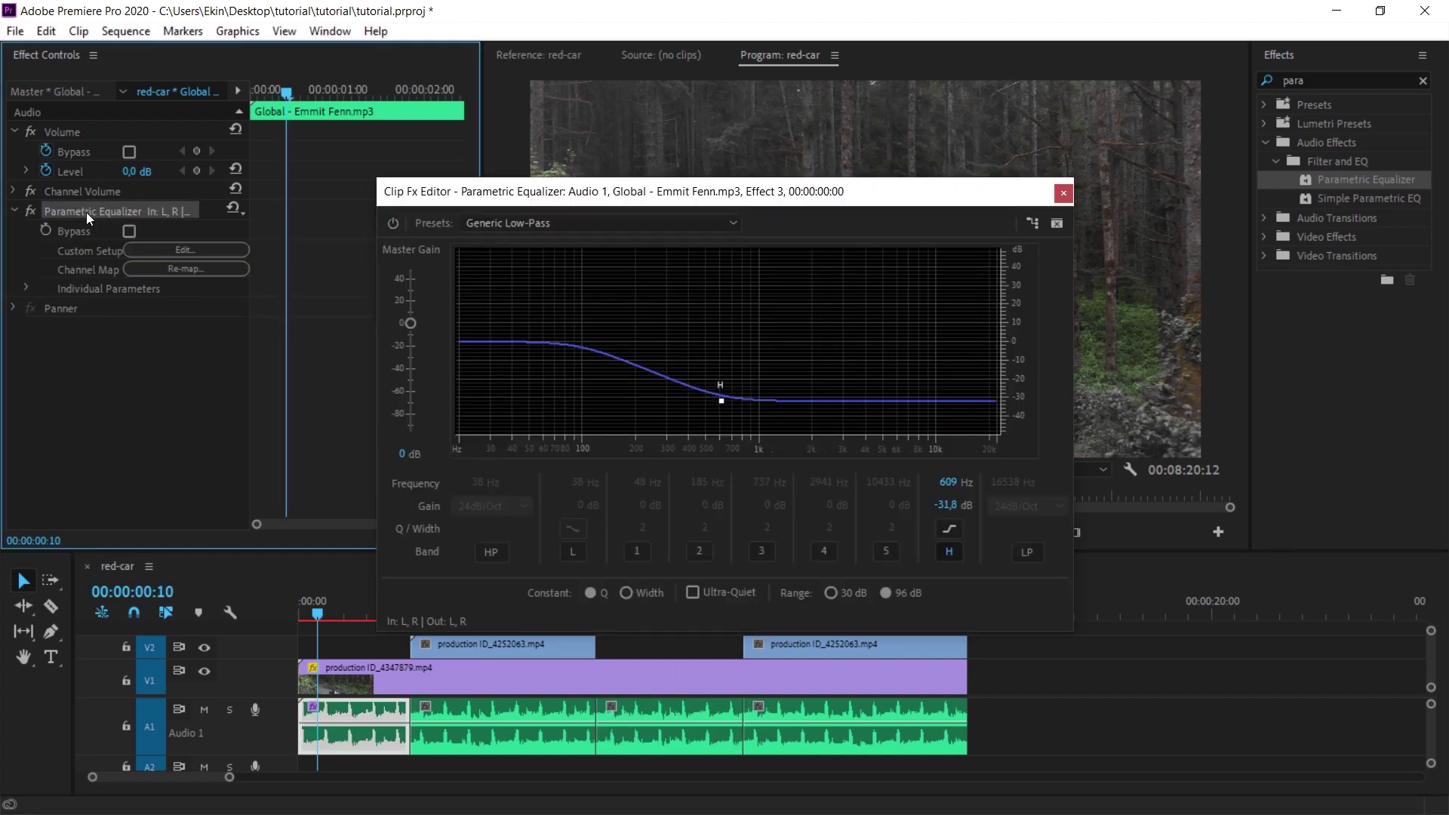
{"action": "key", "text": "ctrl+c"}
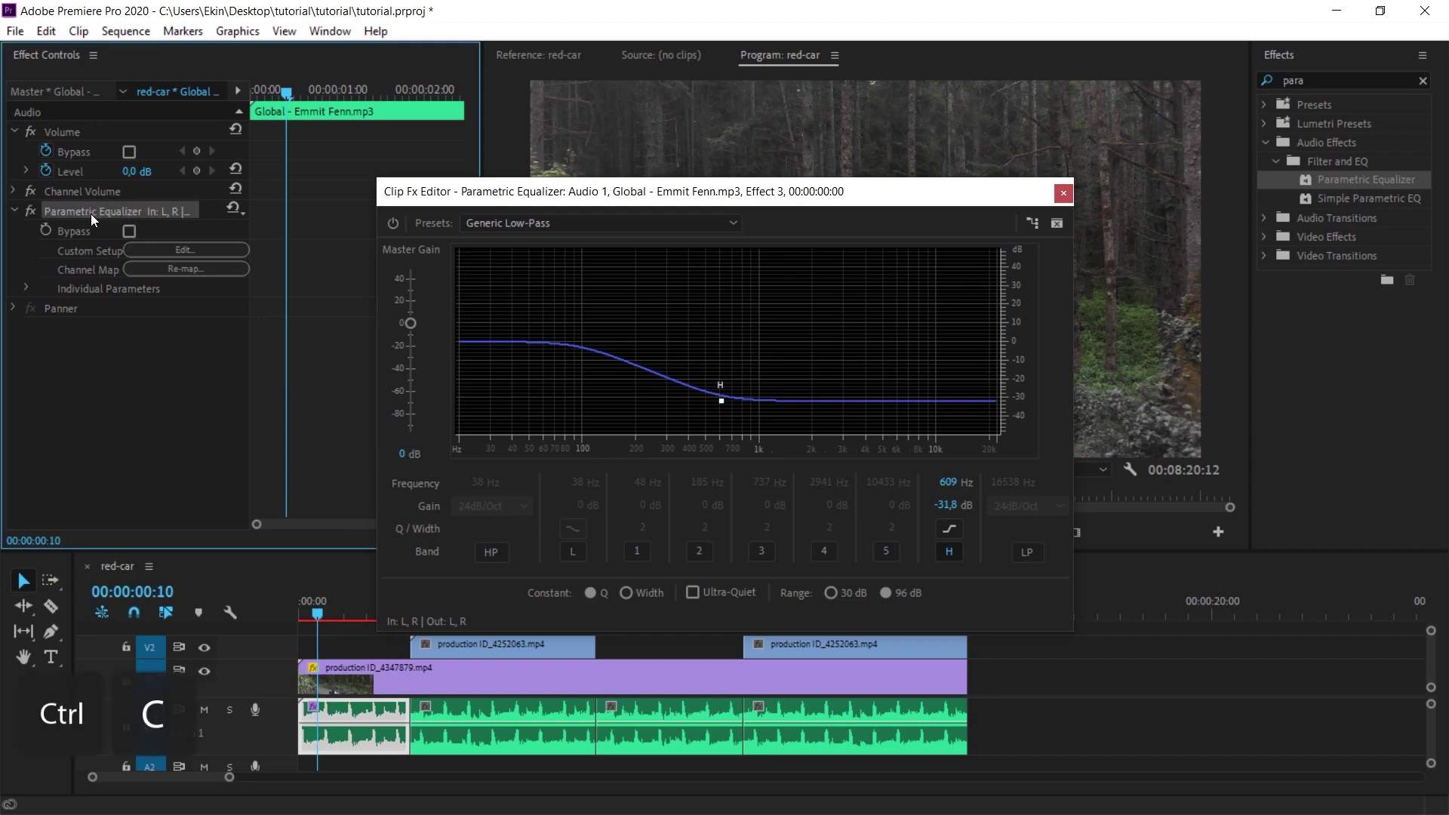
{"action": "left_click", "coordinate": [660, 719]}
{"action": "left_click", "coordinate": [95, 291]}
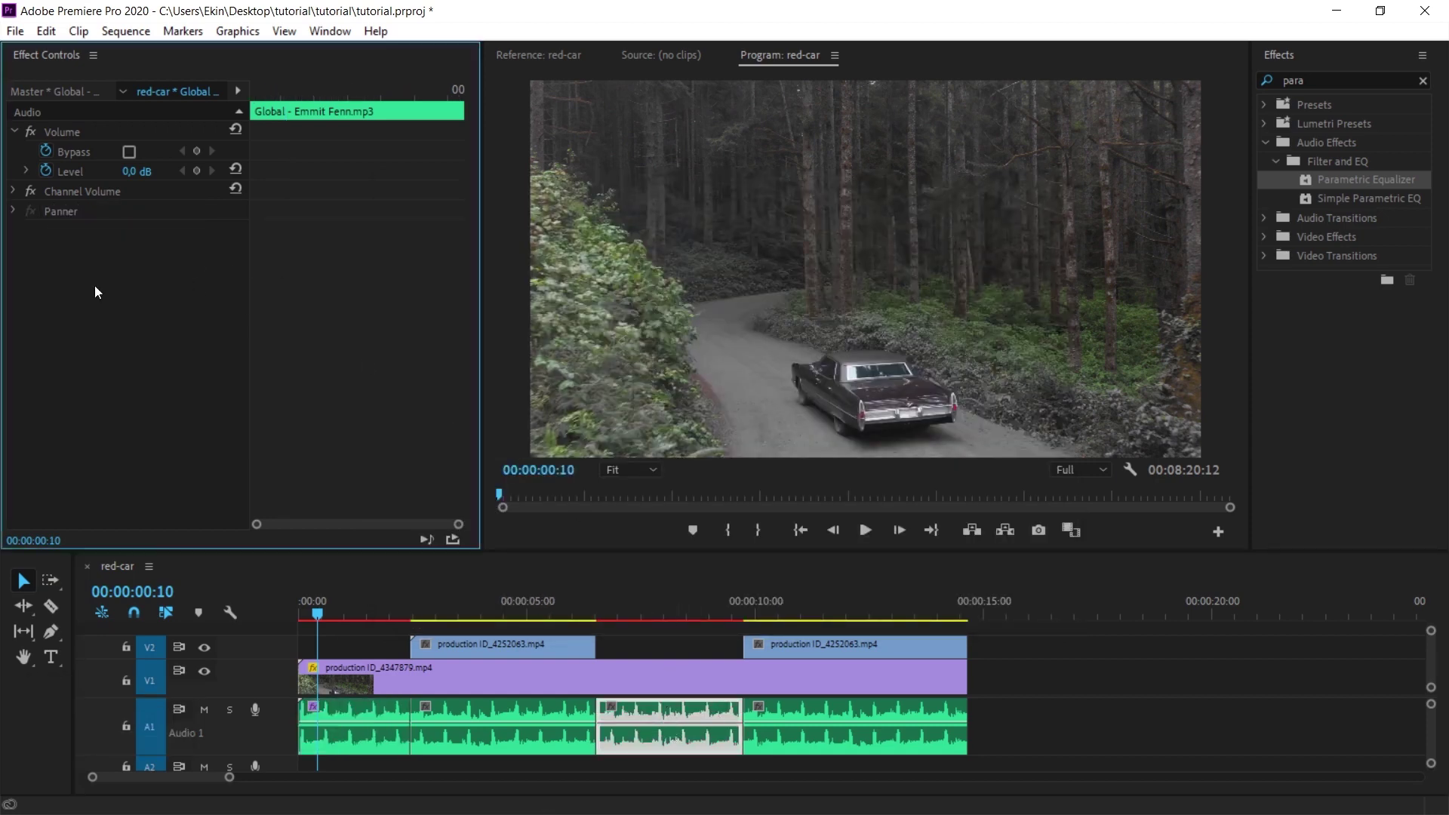
{"action": "key", "text": "ctrl+v"}
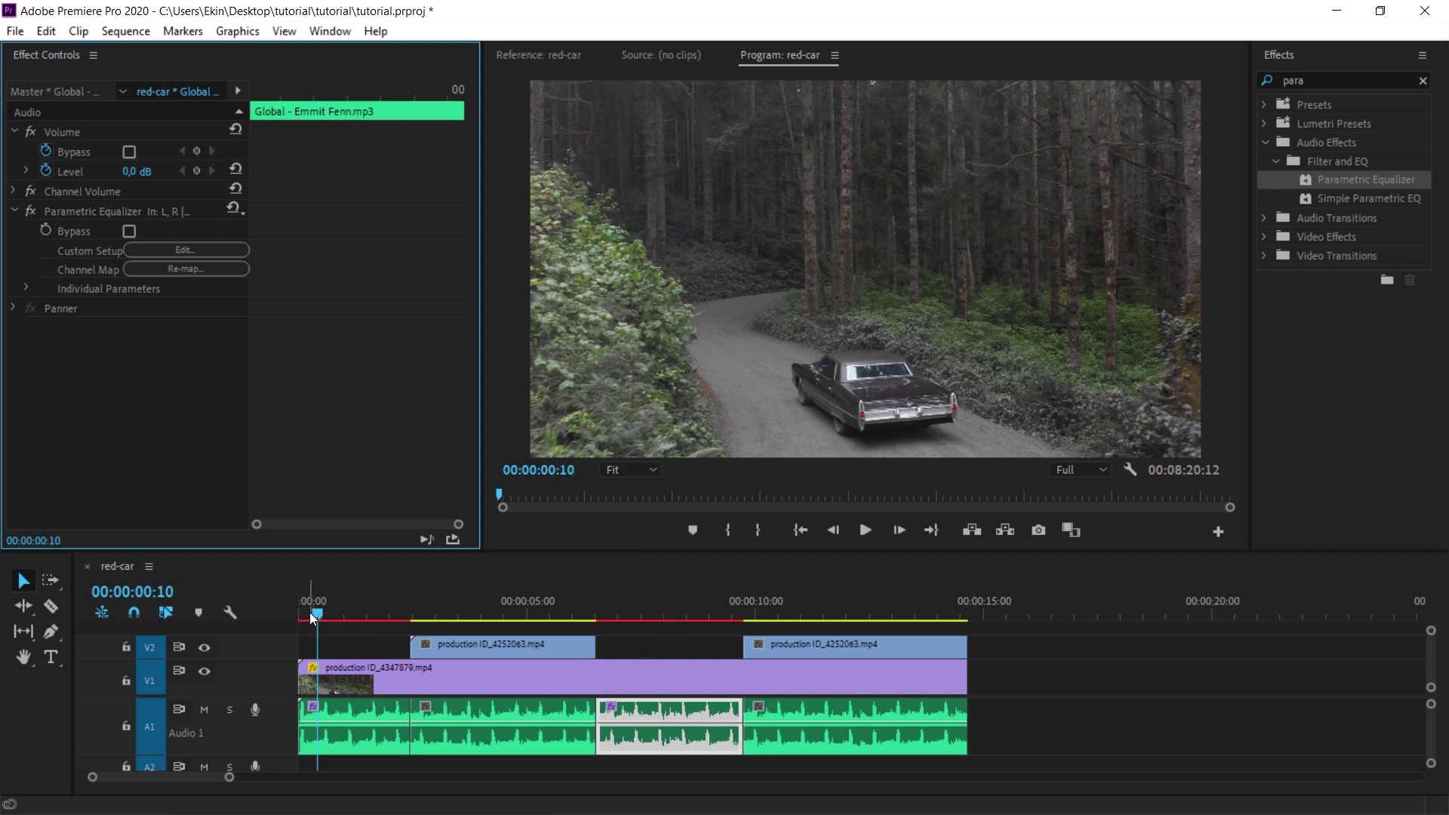
Split all tracks at 00:00:13:10, delete the clip tails after it, and play back to review
{"action": "left_click", "coordinate": [914, 610]}
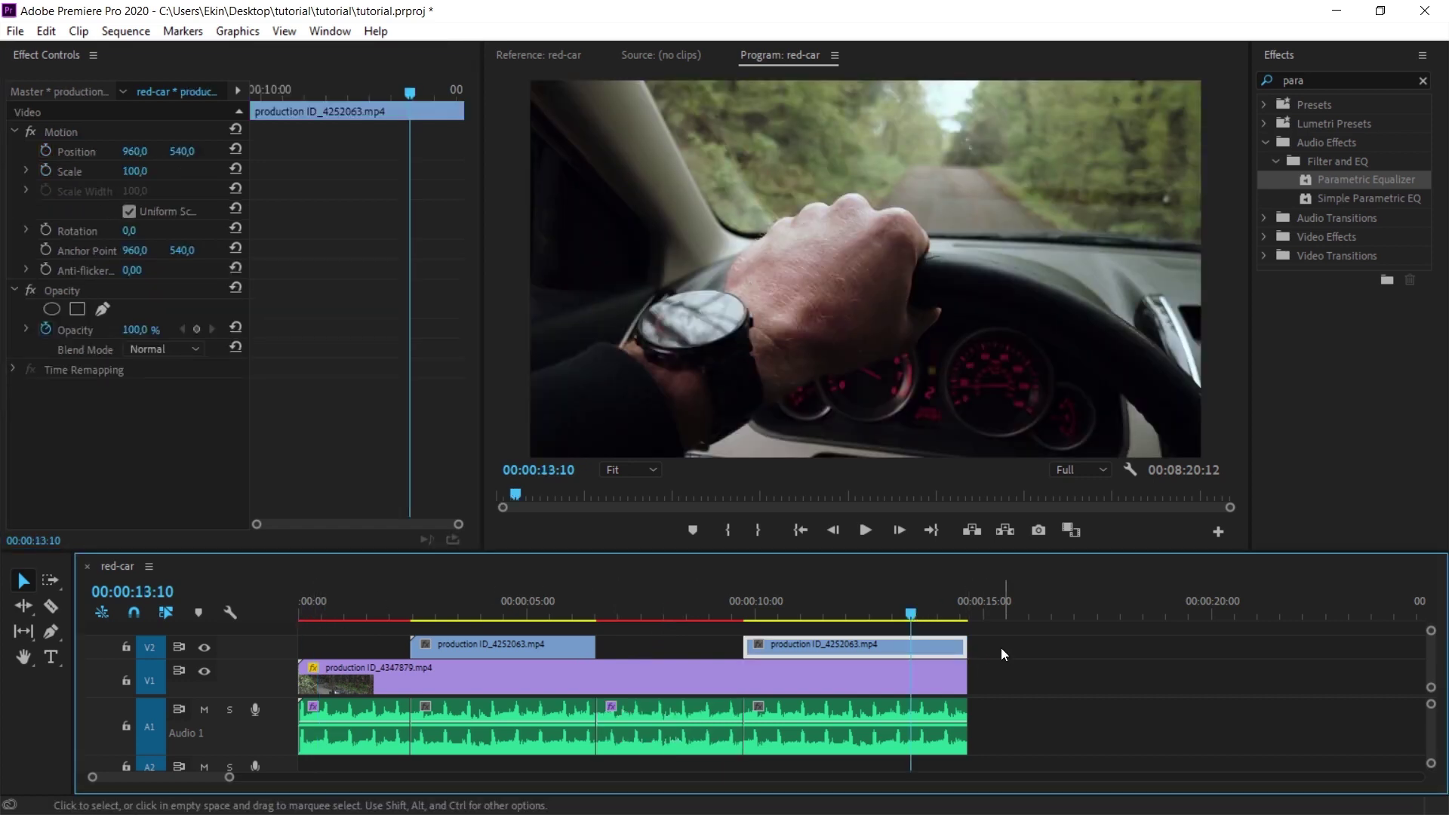
{"action": "key", "text": "ctrl+a"}
{"action": "key", "text": "e"}
{"action": "left_click_drag", "start_coordinate": [999, 636], "coordinate": [913, 755]}
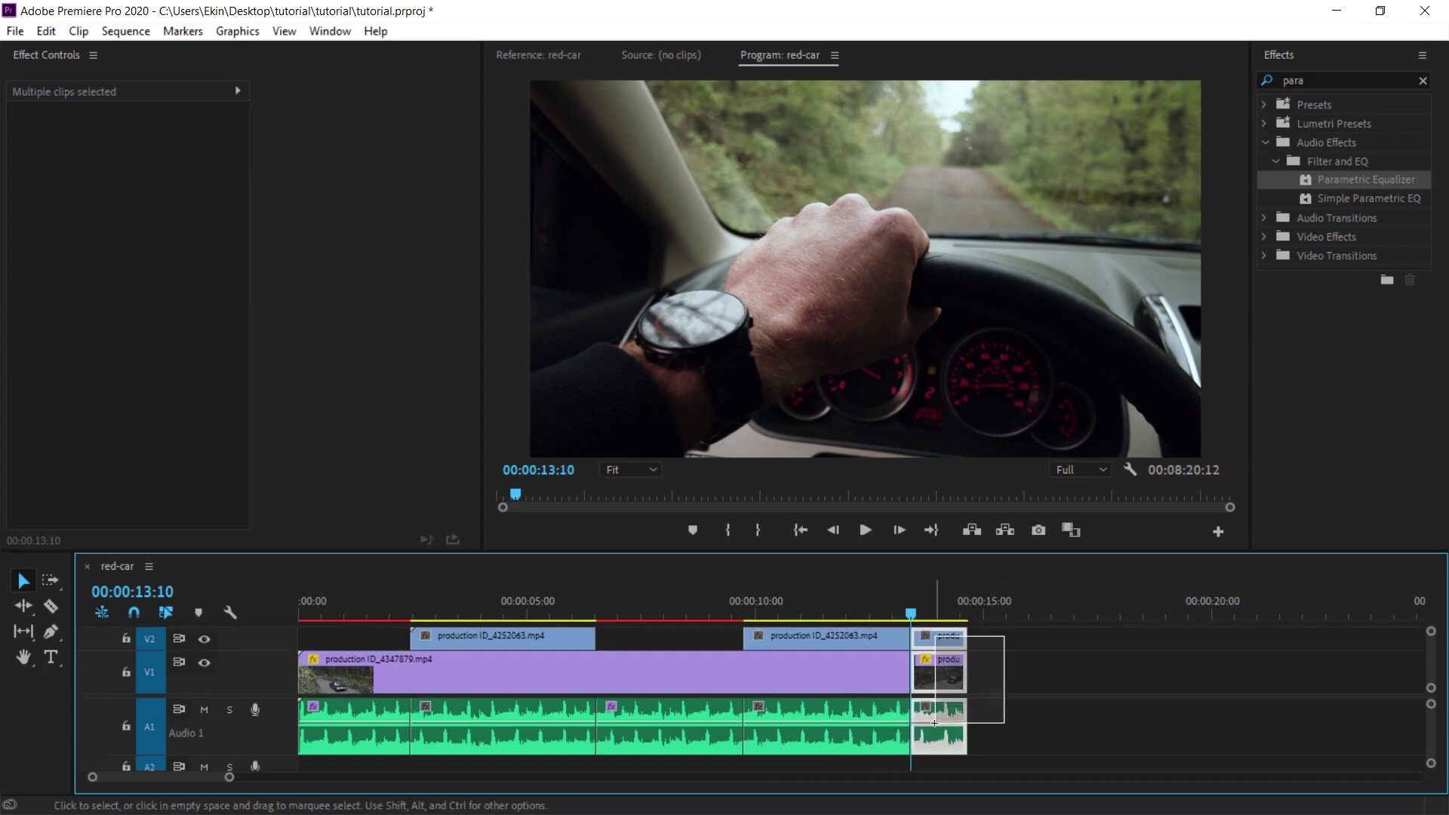
{"action": "key", "text": "Delete"}
{"action": "key", "text": "Home"}
{"action": "left_click", "coordinate": [352, 637]}
{"action": "key", "text": "space"}
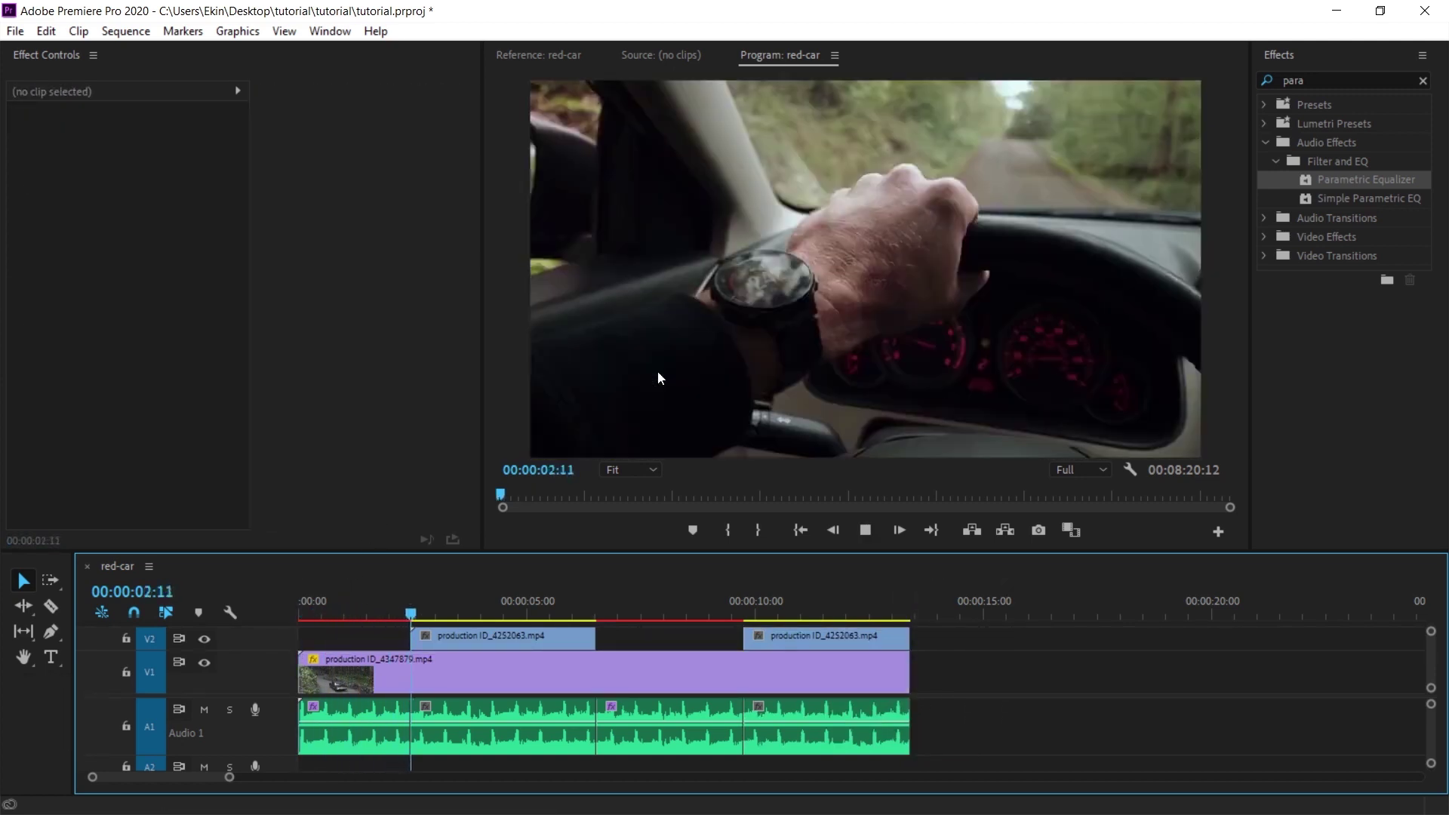
{"action": "key", "text": "grave"}
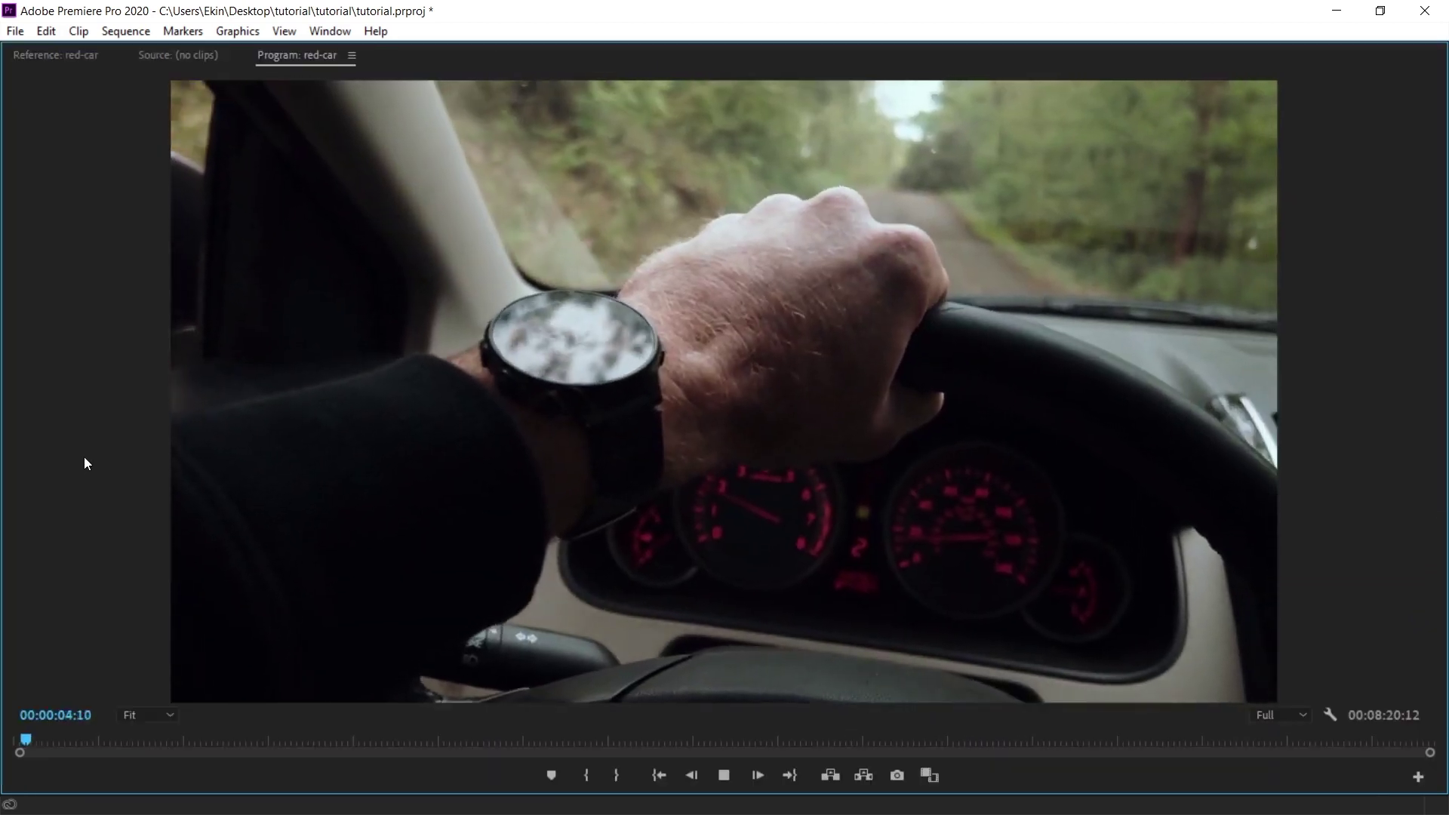